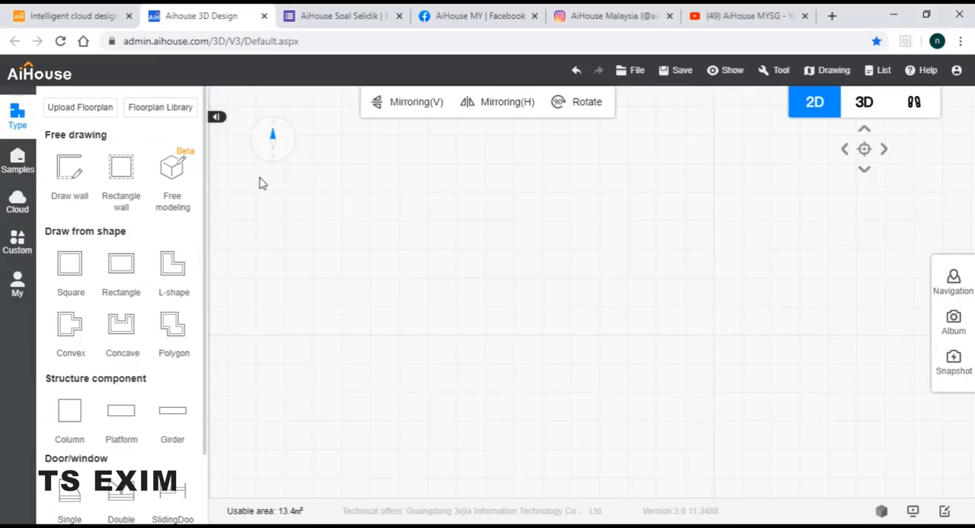
Place a square room of about 3660 x 3660 mm on the floor plan
left_click(71, 264)
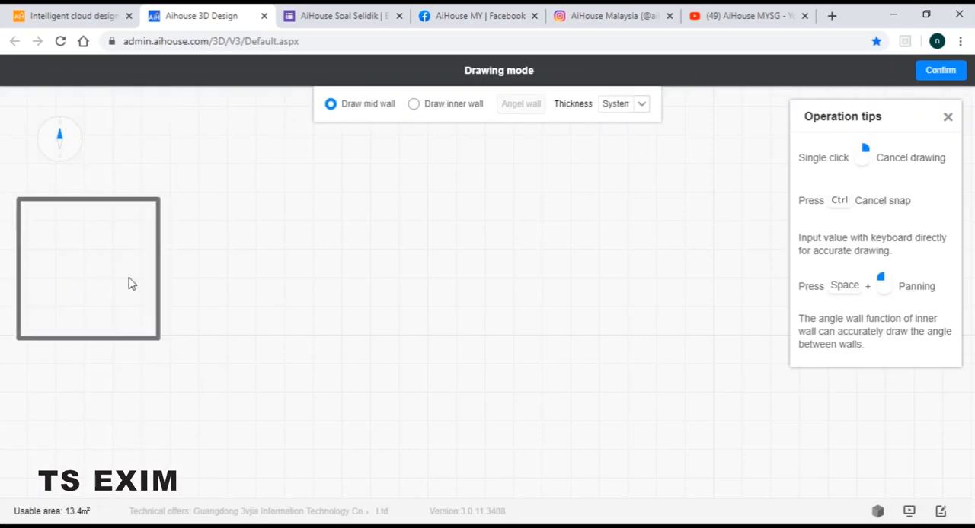
left_click(465, 297)
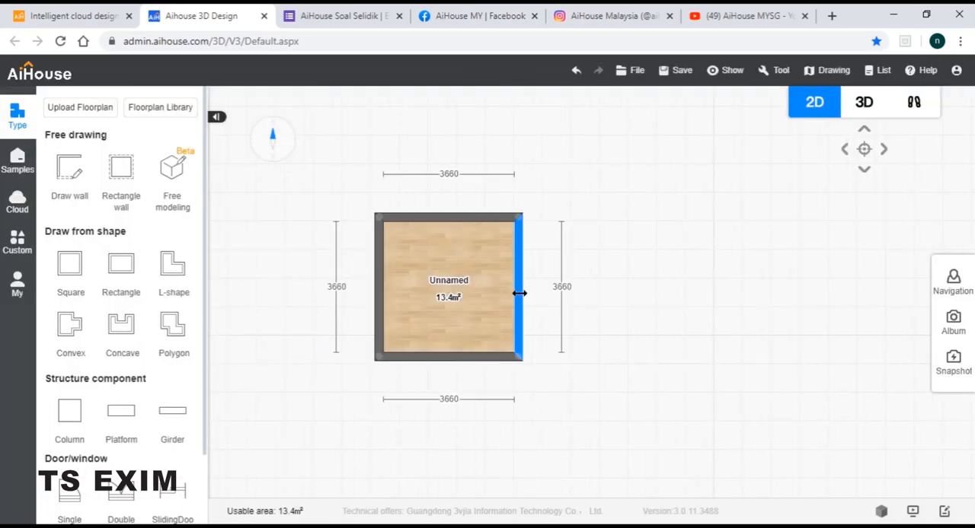
left_click_drag(594, 250, 641, 251)
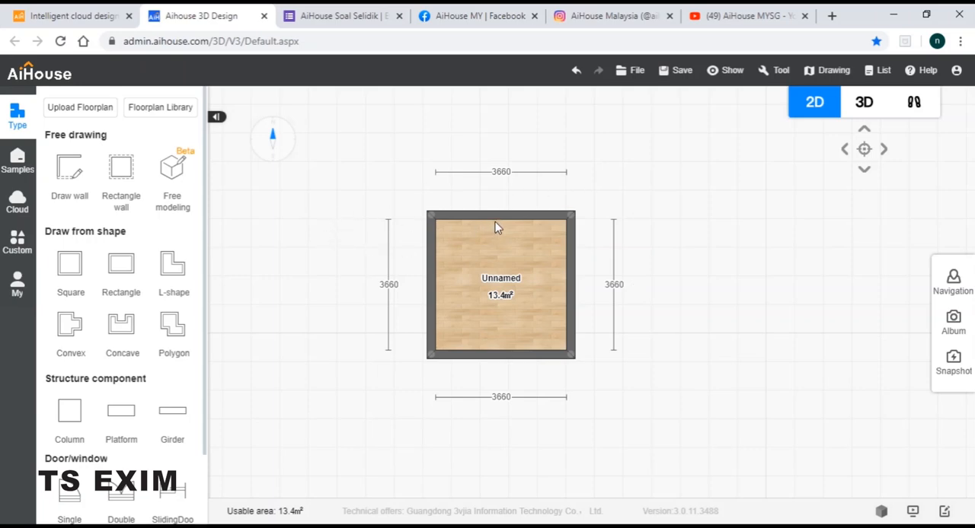
Inspect the room's interior in the walkthrough view and return to the 2D plan
left_click(913, 103)
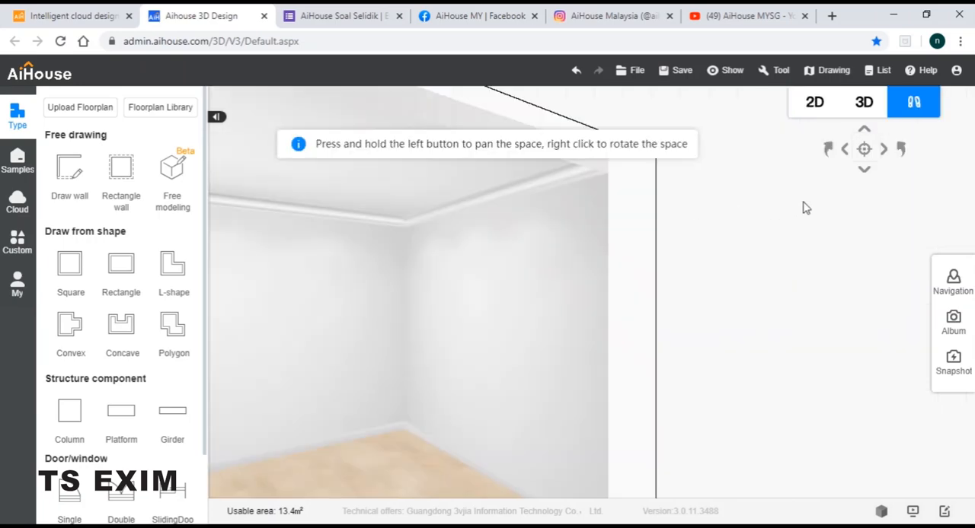
left_click(863, 166)
right_click_drag(533, 309, 709, 336)
scroll(670, 343, "down", 4)
scroll(698, 324, "down", 3)
left_click(814, 101)
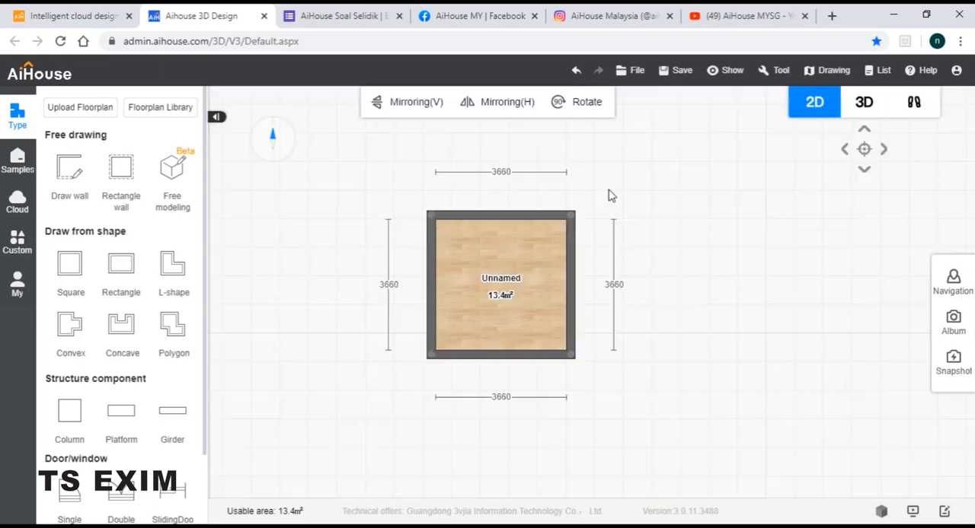
Place the plain rectangular door hole from the public library's door openings in the room's upper wall
left_click(17, 207)
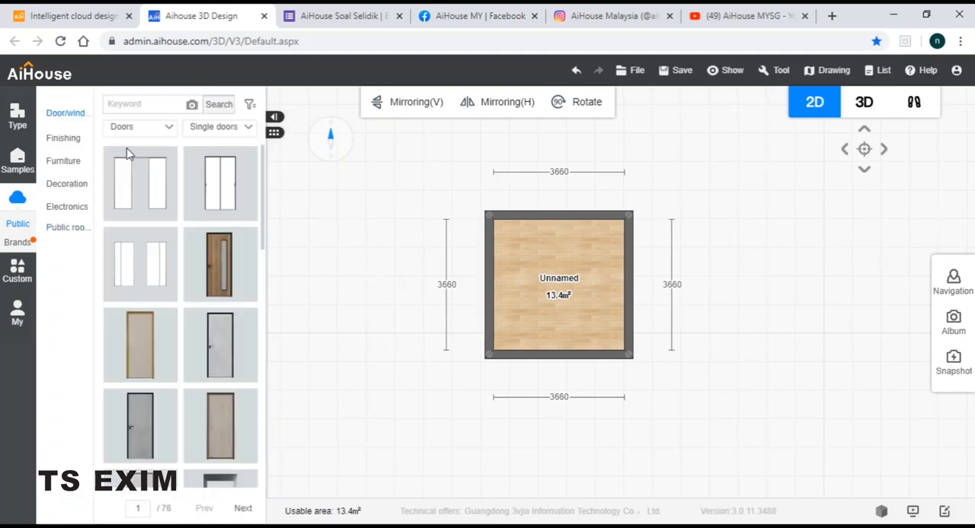
left_click(146, 129)
left_click(131, 195)
left_click(228, 127)
left_click(217, 257)
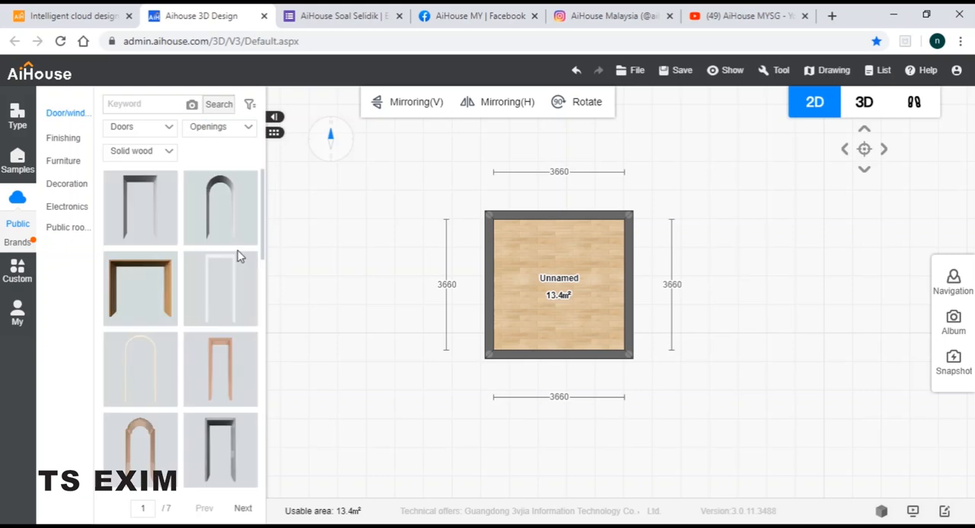
left_click_drag(147, 212, 560, 228)
left_click(566, 221)
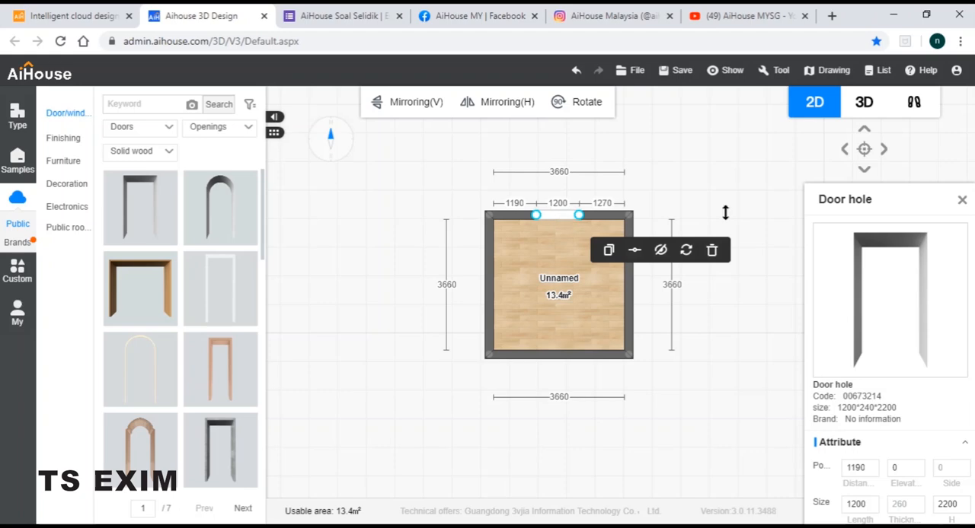
Set the door hole's elevation to 400 mm, its length to 2400 mm and its height to 2000 mm
left_click_drag(866, 210, 809, 122)
left_click(844, 380)
key("Return")
left_click(804, 418)
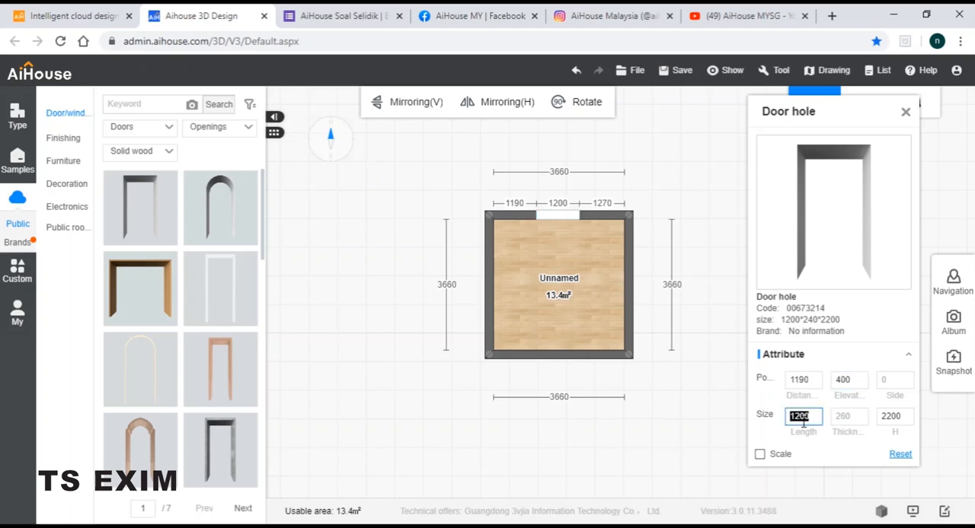
type("2400")
key("Return")
left_click(886, 419)
type("200")
key("Return")
Set the distance from the wall's left corner to the door hole to 630 mm
left_click(505, 204)
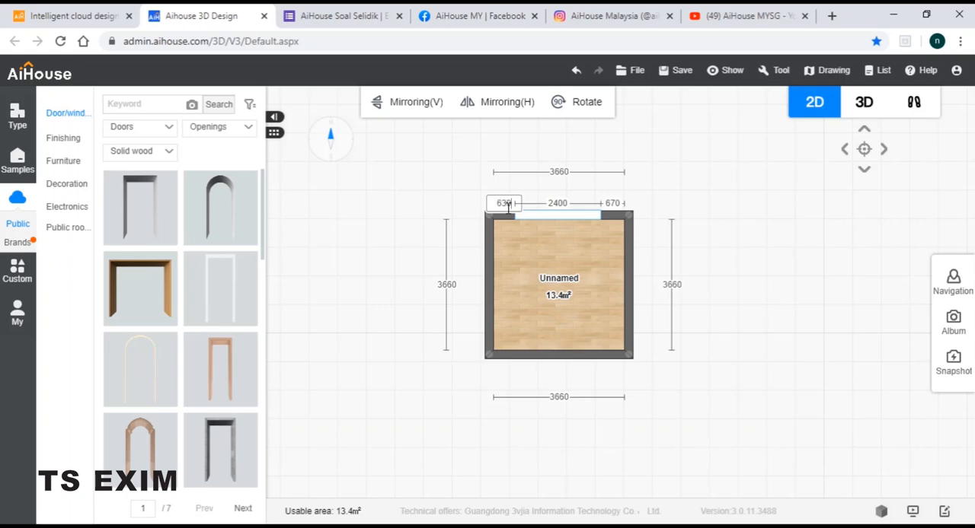
key("Return")
left_click(706, 189)
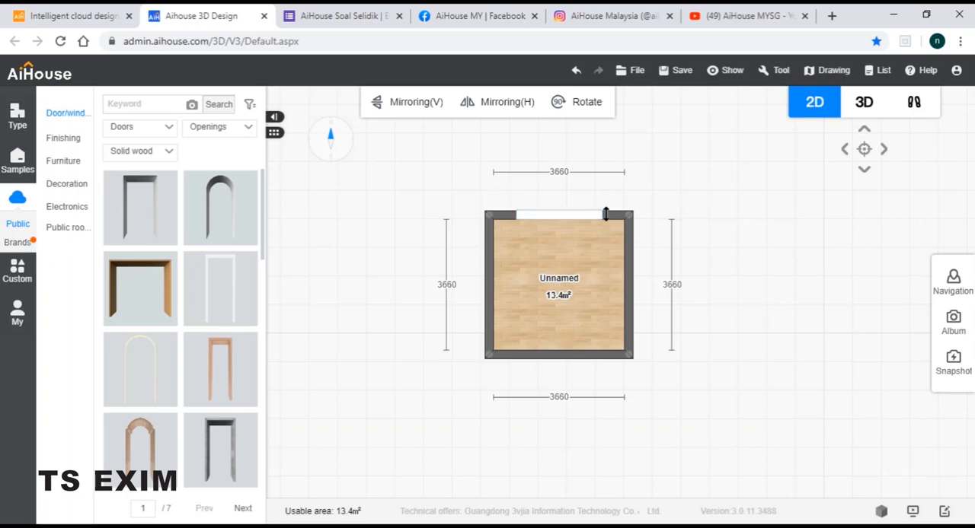
Face the wall opening in the walkthrough view and start the customized kitchen cabinets design mode
left_click(913, 102)
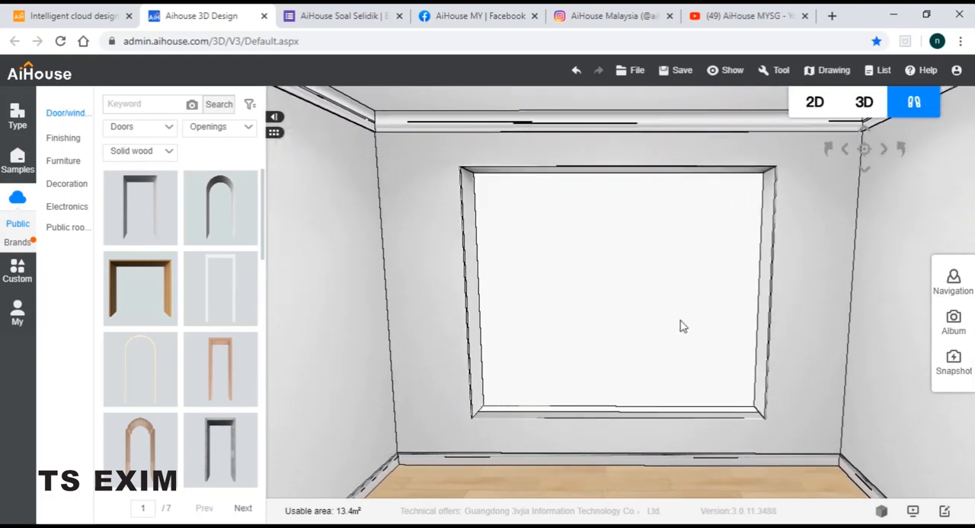
key("d")
key("s")
key("w")
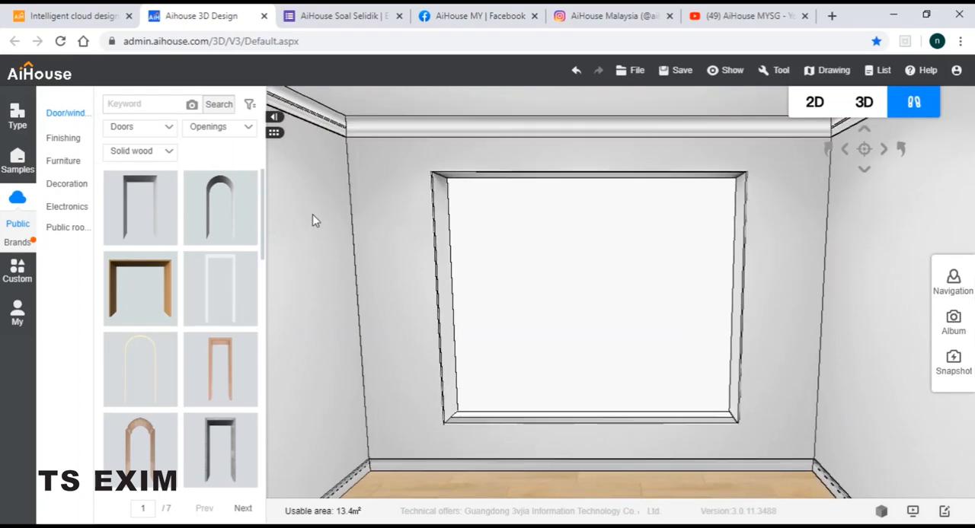
left_click(19, 275)
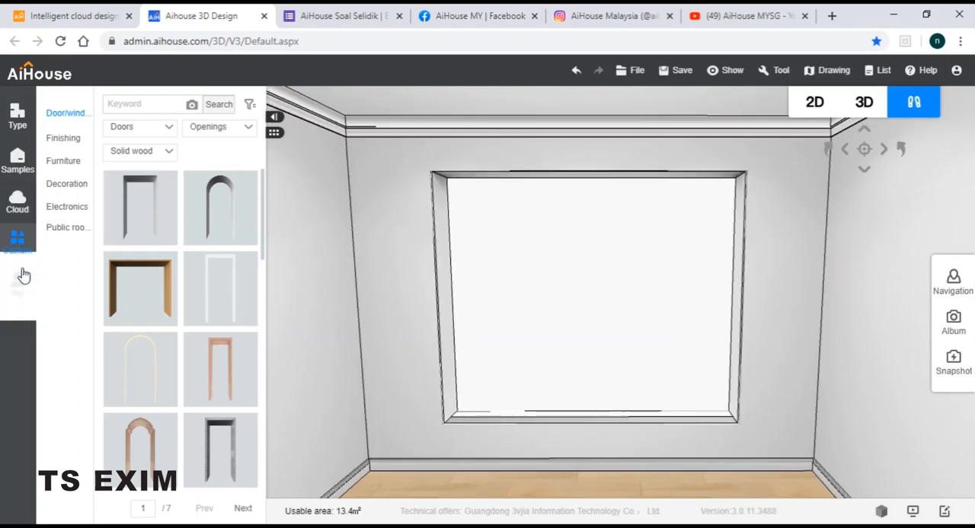
left_click(81, 284)
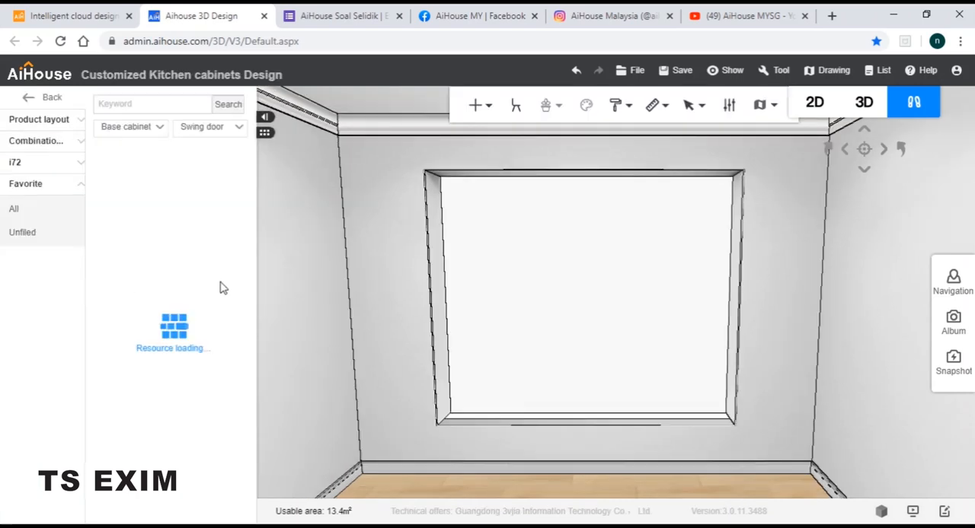
Place a 600*18*600 decorative panel from the special panels in the design library on the floor against the opening's wall
left_click(141, 131)
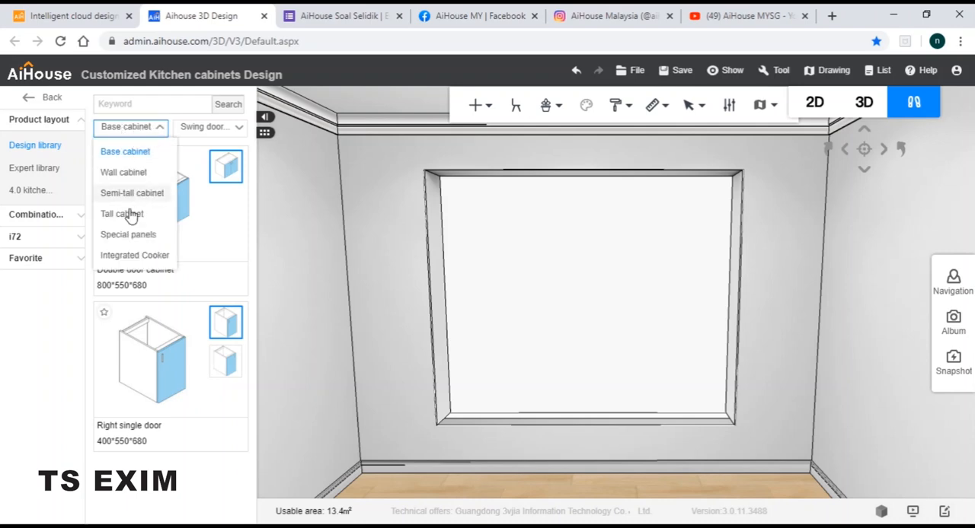
left_click(128, 234)
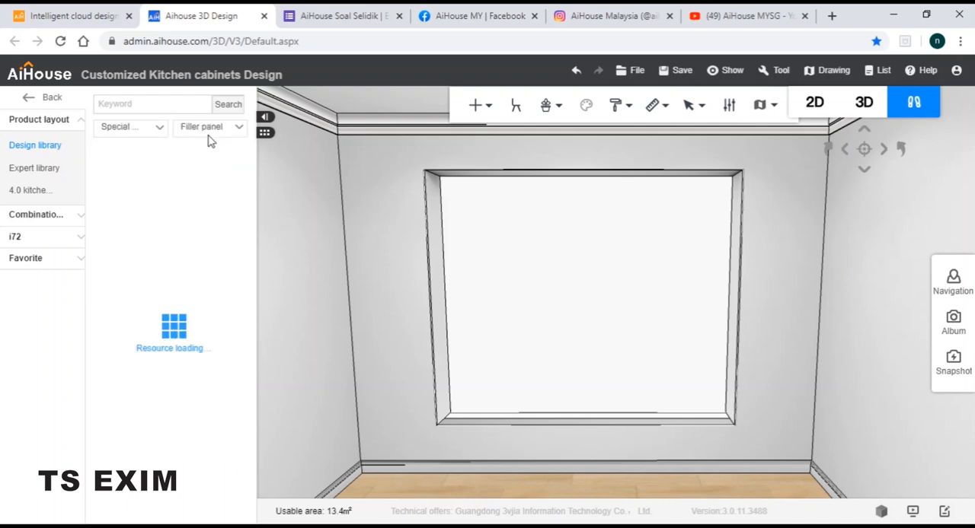
left_click(211, 128)
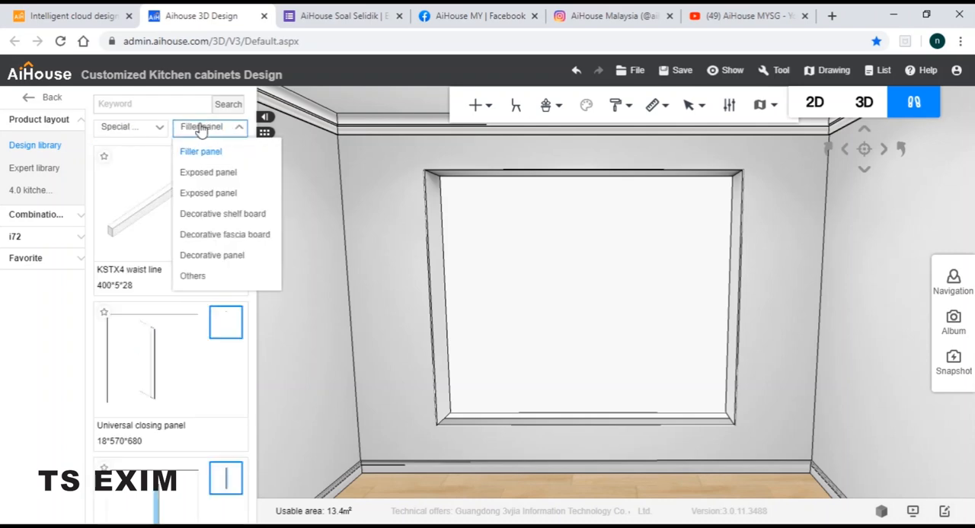
left_click(217, 255)
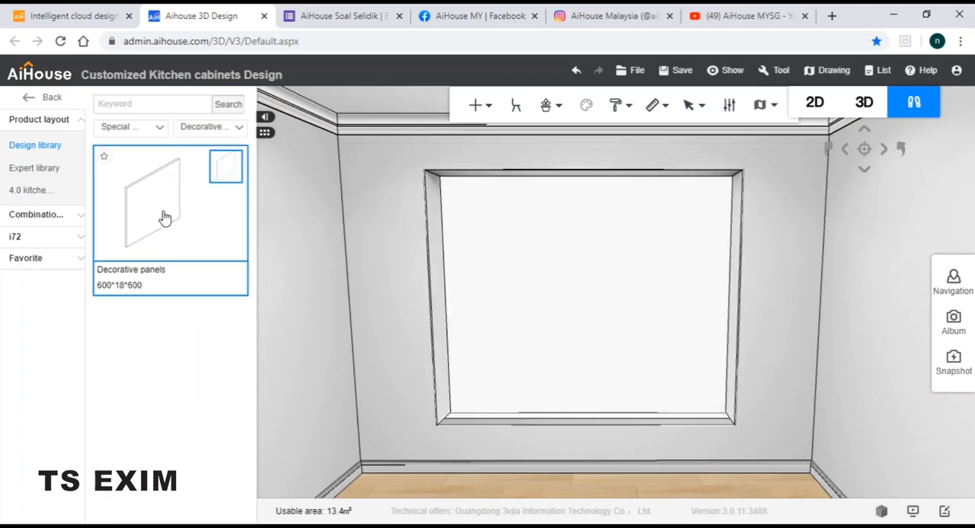
left_click_drag(434, 382, 567, 464)
Set the decorative panel's width to 2400 mm and its height to 2000 mm
left_click_drag(869, 115, 853, 100)
double_click(836, 176)
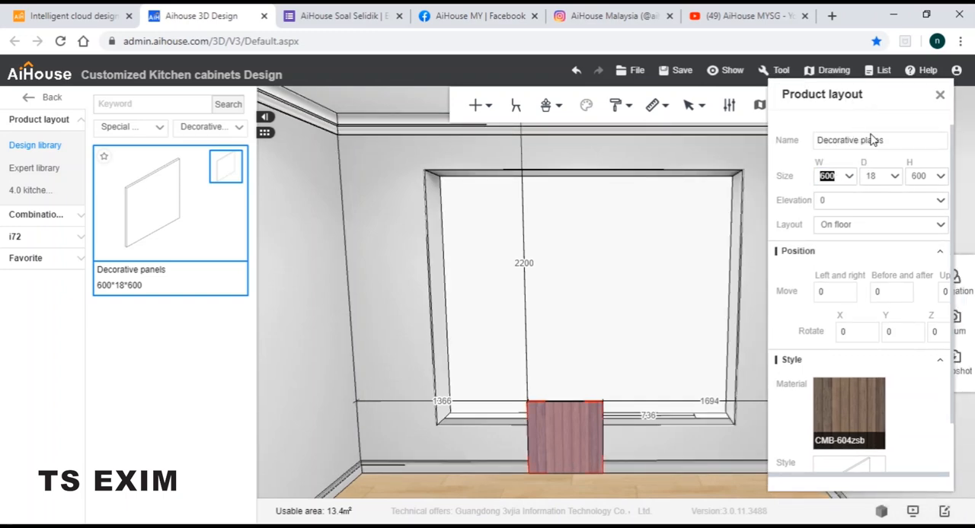
type("24")
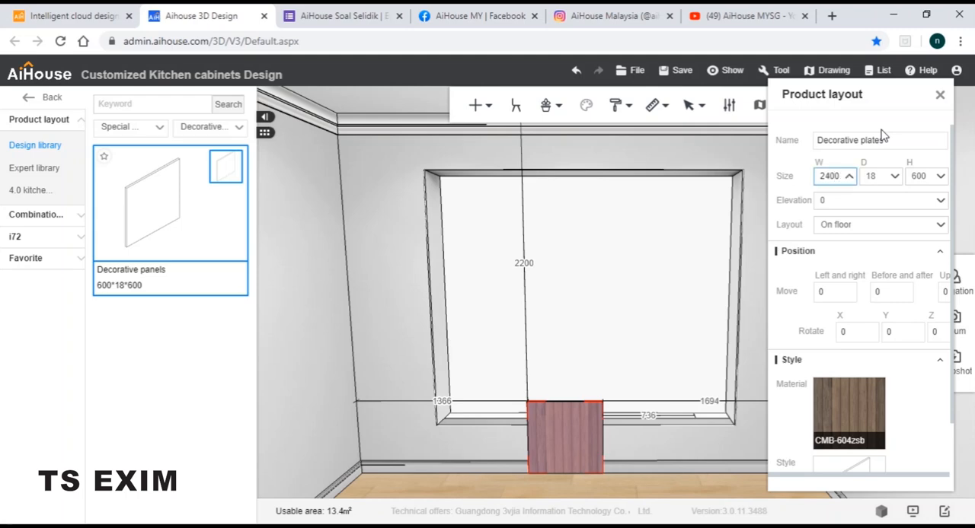
key("Return")
double_click(917, 175)
type("7000")
key("Return")
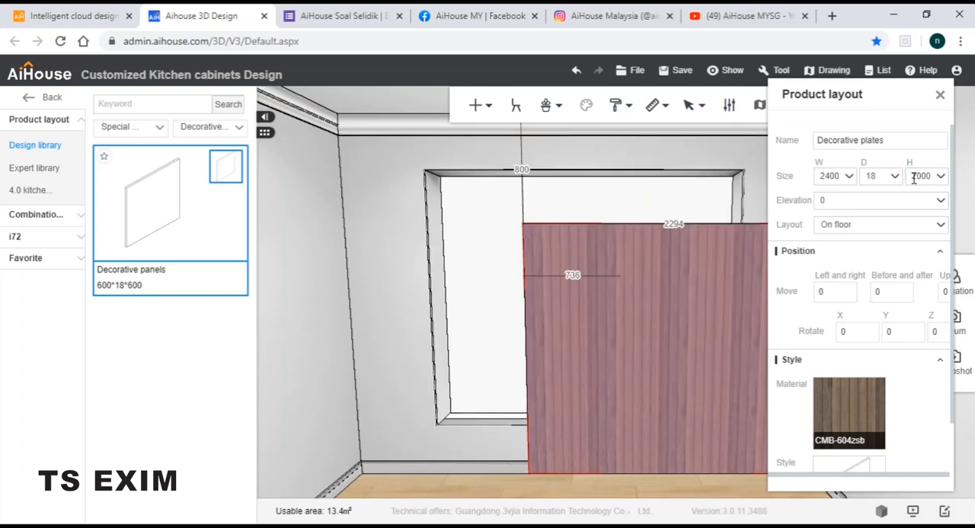
Set the decorative panel's elevation to 400 mm and close its properties
left_click(851, 202)
type("400")
key("Return")
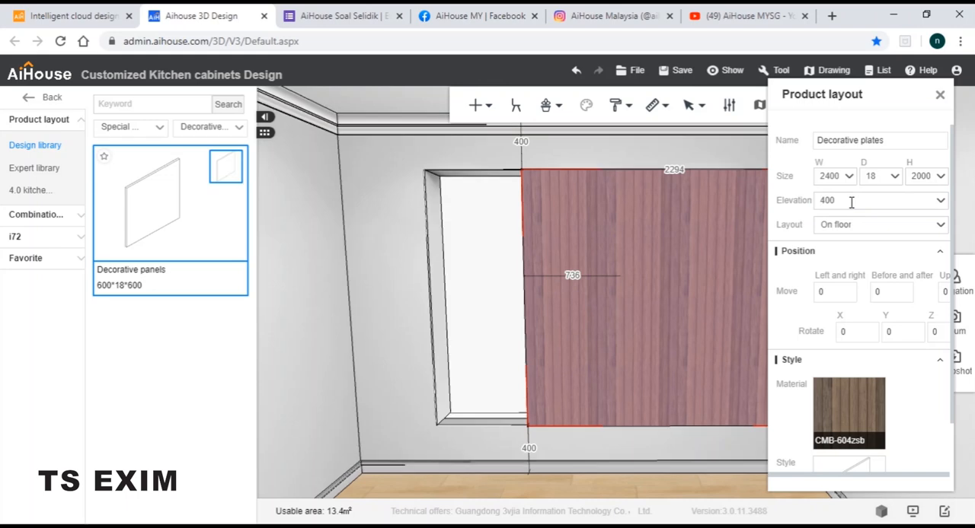
left_click_drag(864, 99, 218, 112)
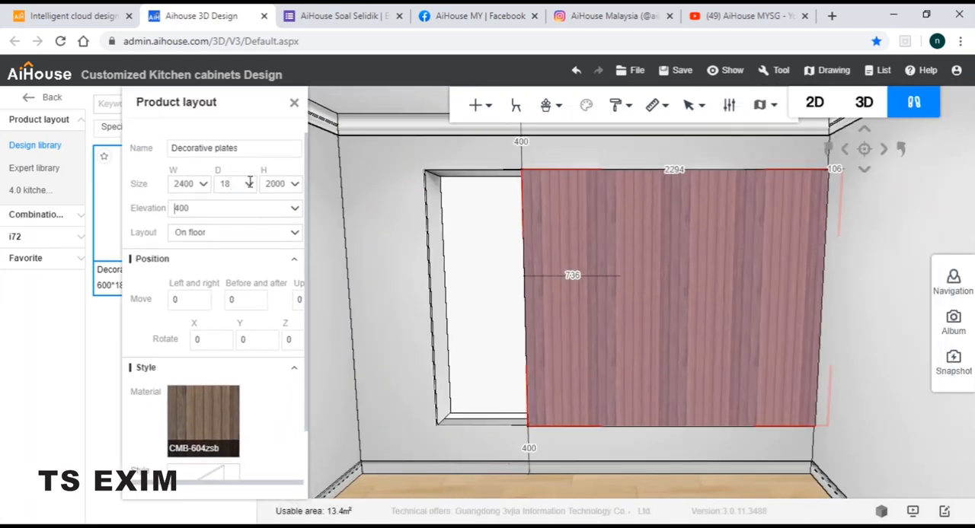
left_click(294, 107)
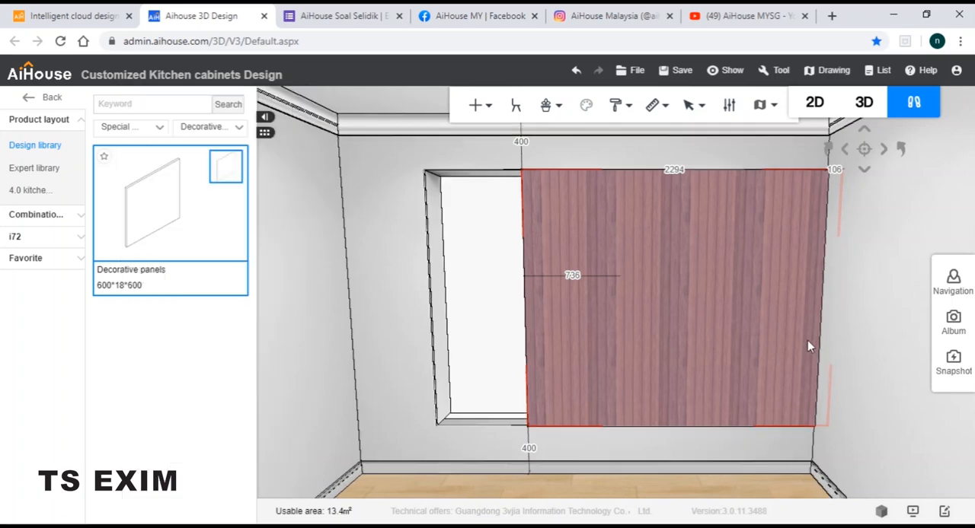
Shift the decorative panel sideways with three-axis movement so it lines up with the wall opening
left_click(694, 344)
left_click(955, 110)
left_click(639, 320)
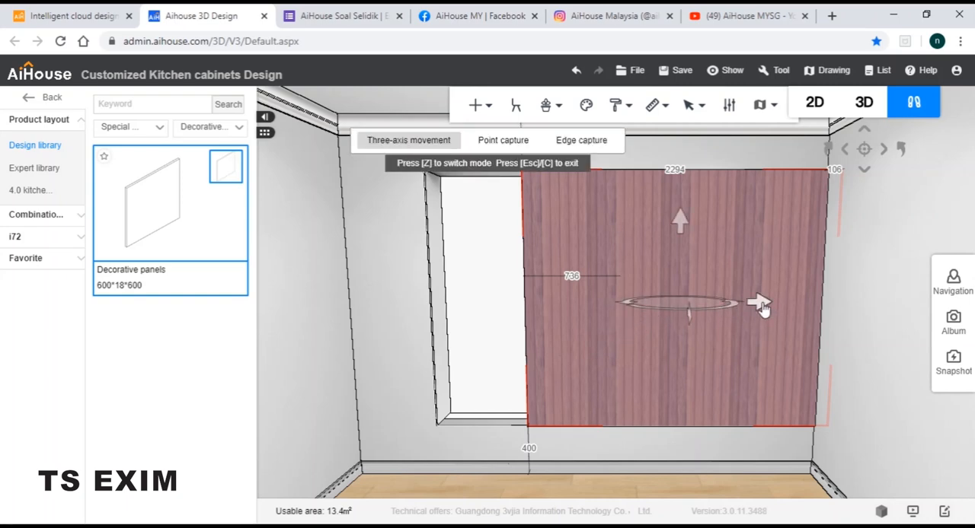
left_click_drag(761, 306, 669, 314)
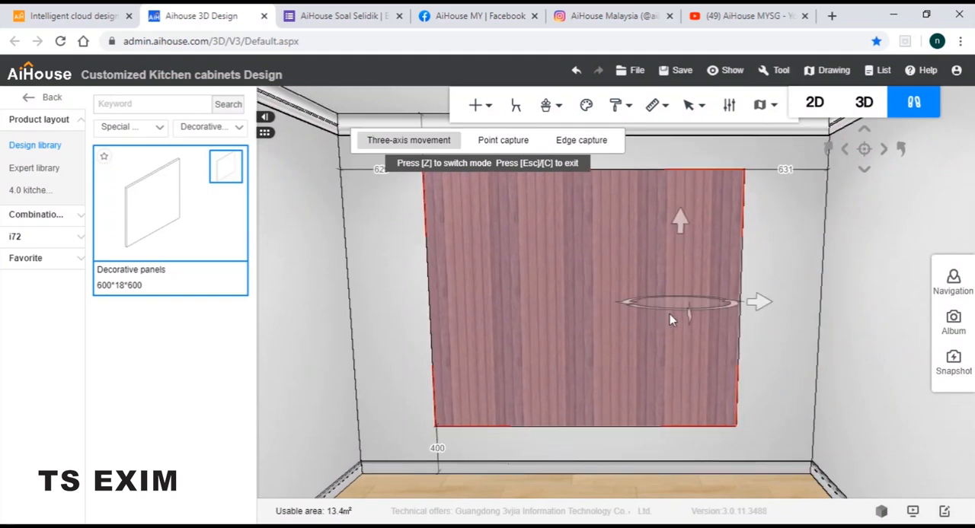
left_click(772, 317)
Push the decorative panel back into the depth of the wall opening and adjust its fit between the opening's sides
scroll(666, 309, "up", 3)
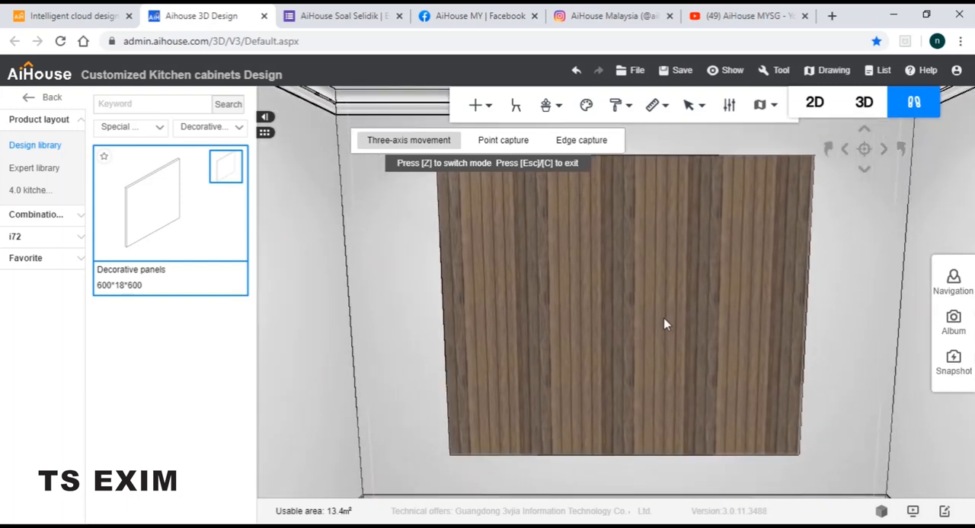
left_click(663, 317)
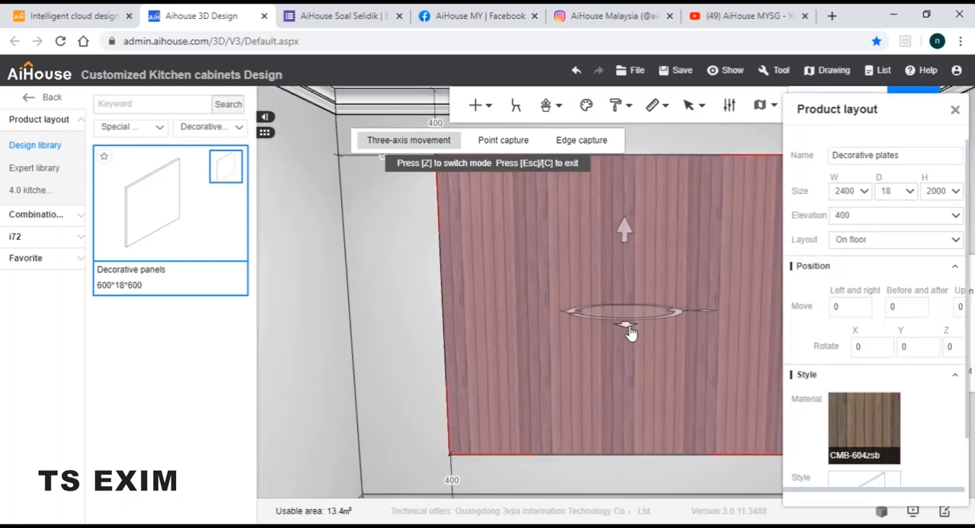
left_click_drag(629, 328, 632, 330)
scroll(699, 352, "down", 2)
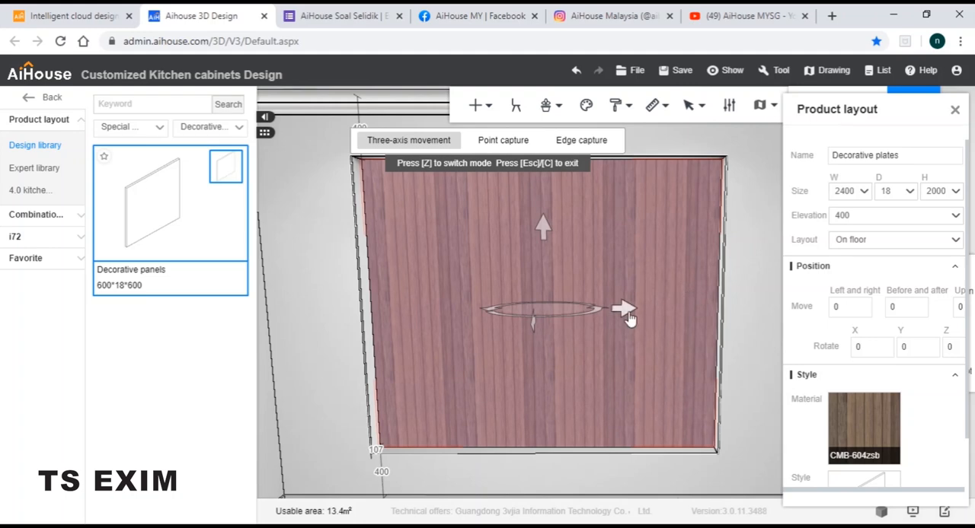
left_click_drag(630, 319, 632, 320)
mouse_move(752, 293)
left_mouse_down()
mouse_move(764, 287)
mouse_move(738, 302)
left_mouse_up()
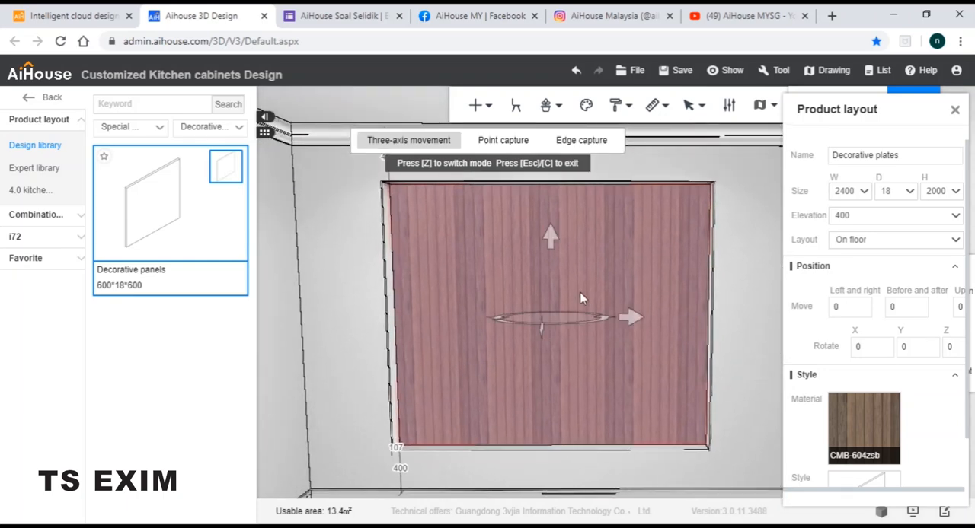
Change the decorative panel's material to Black aluminum from the Metal material folder of the Universal material library
mouse_move(865, 431)
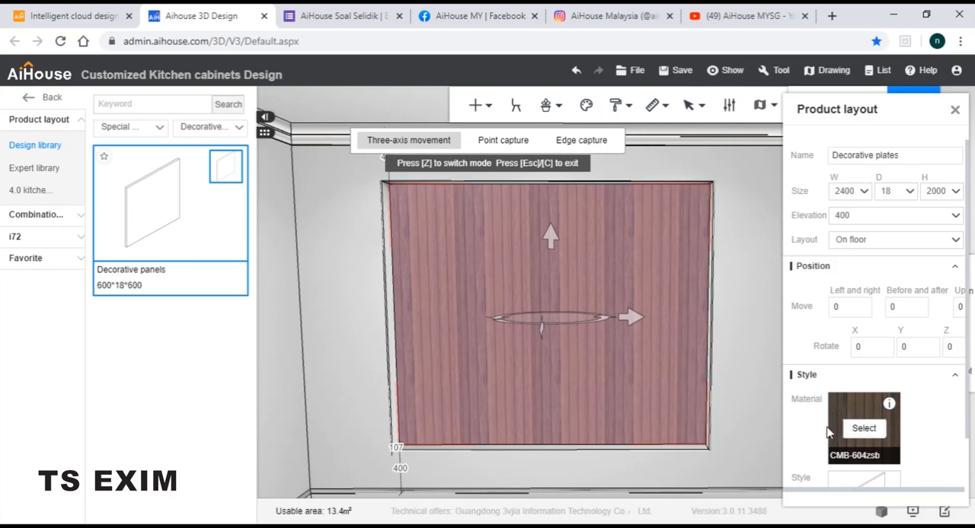
left_click(864, 429)
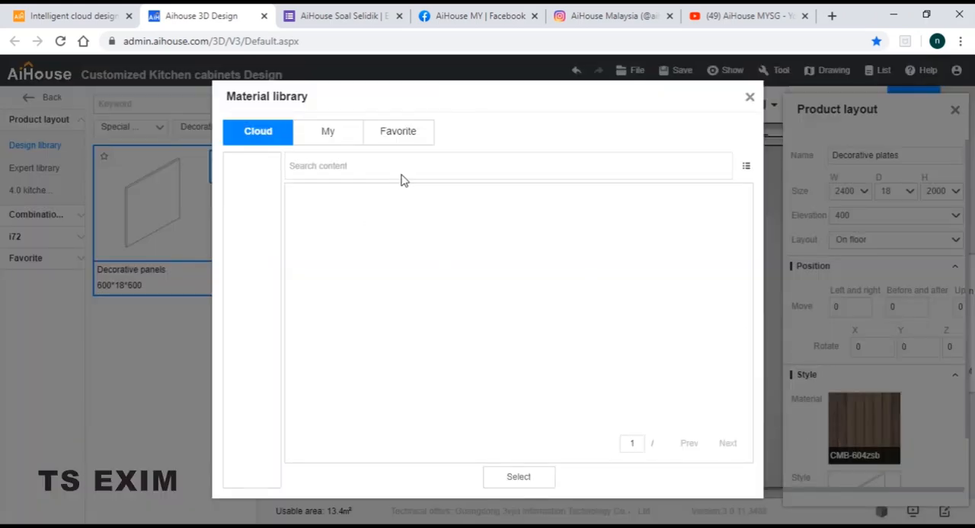
left_click(310, 169)
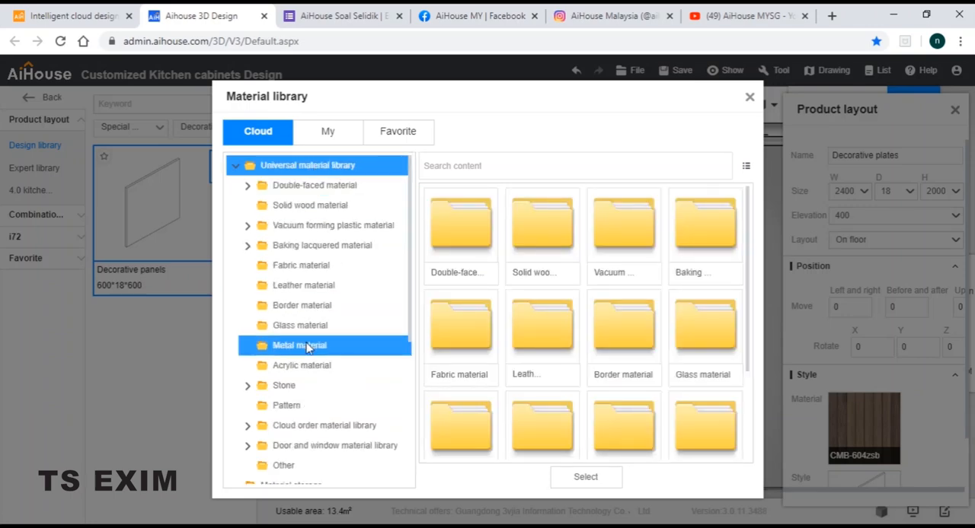
left_click(307, 347)
scroll(533, 282, "down", 4)
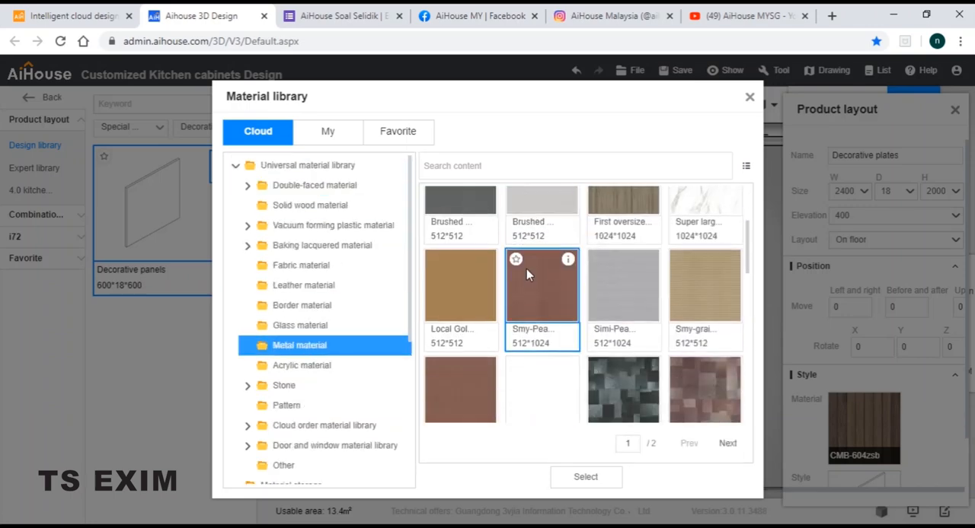
scroll(537, 292, "down", 2)
left_click(460, 324)
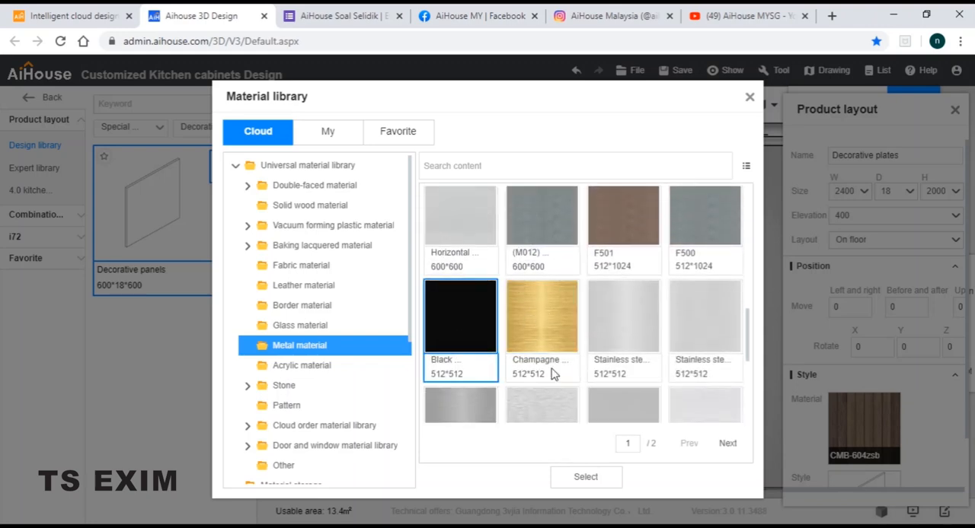
left_click(585, 477)
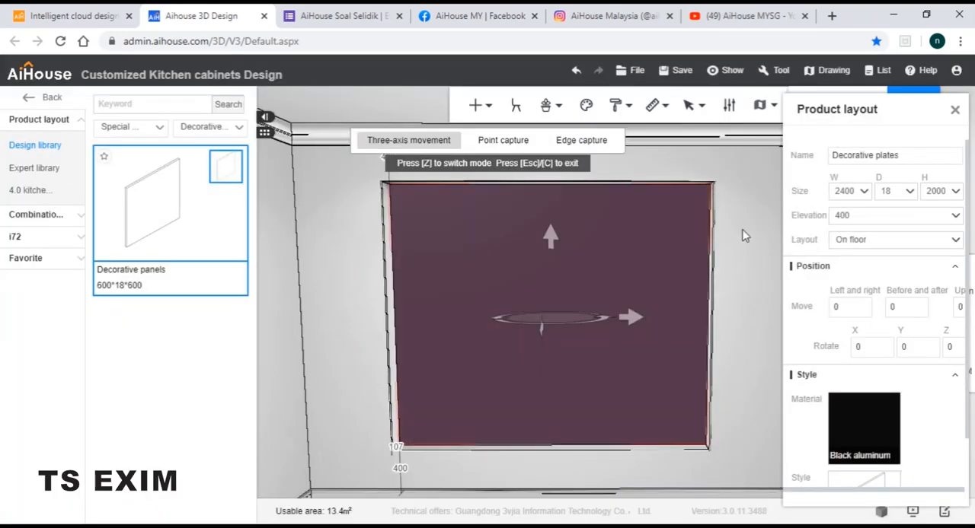
Leave the movement mode, enter board selection mode and open the black panel for panel point editing
left_click(770, 289)
scroll(780, 278, "up", 3)
mouse_move(808, 283)
left_mouse_down()
mouse_move(827, 287)
mouse_move(775, 287)
mouse_move(821, 294)
mouse_move(812, 281)
left_mouse_up()
scroll(807, 293, "up", 2)
scroll(808, 296, "down", 2)
scroll(811, 294, "up", 1)
scroll(812, 294, "down", 1)
scroll(810, 282, "down", 1)
key("Escape")
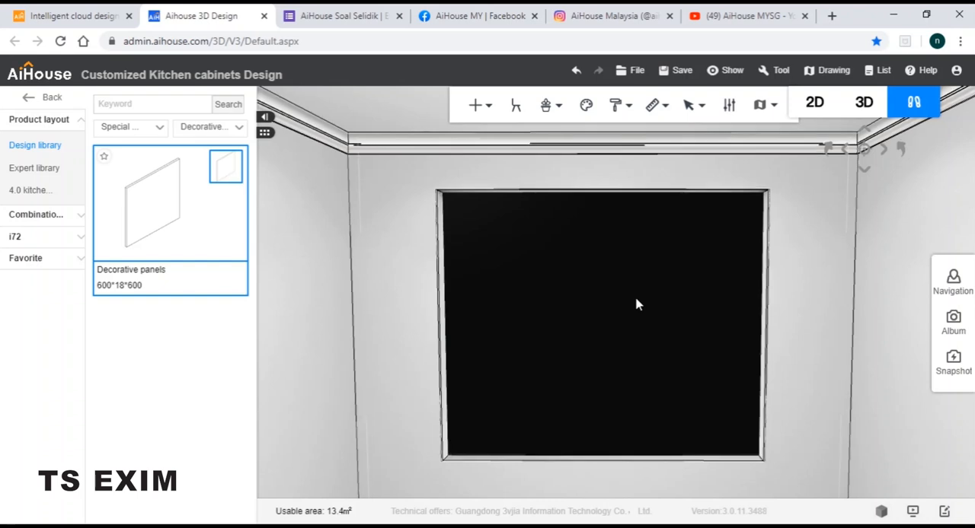
key("b")
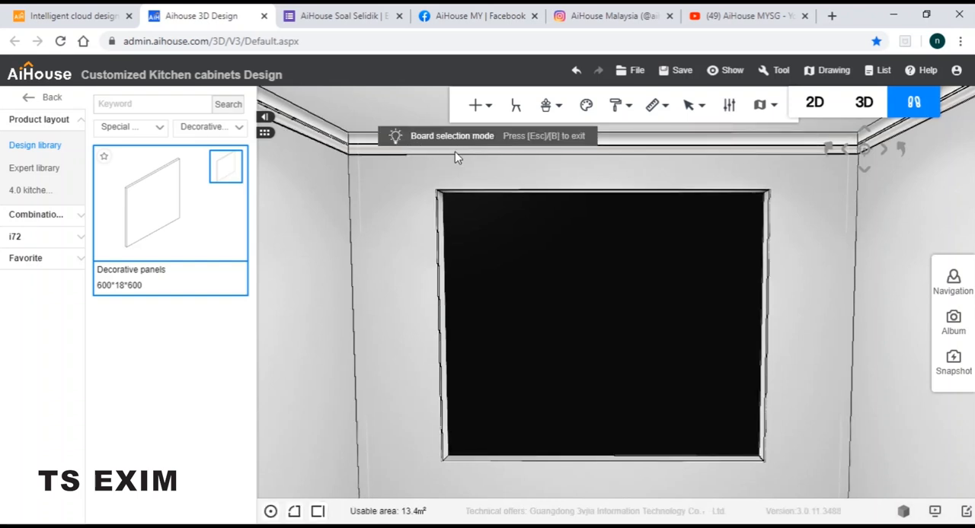
right_click(596, 286)
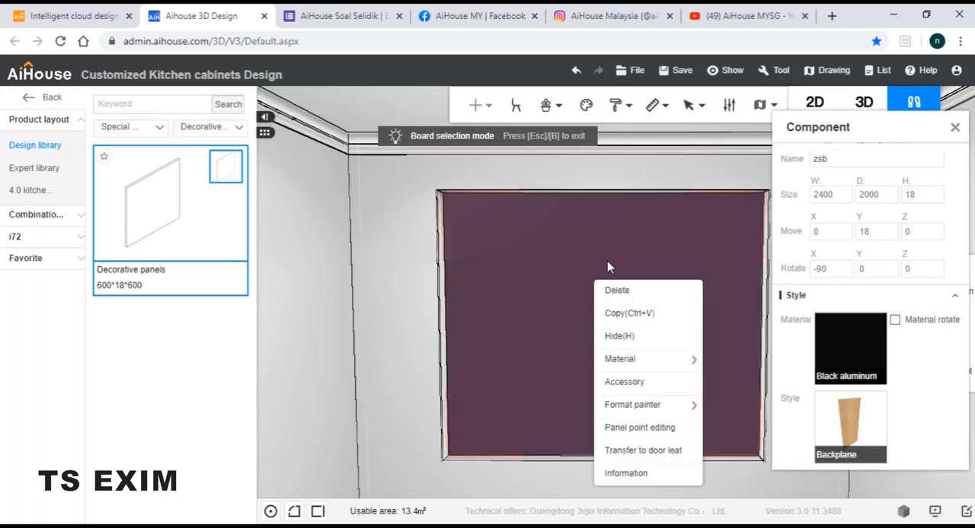
left_click(647, 428)
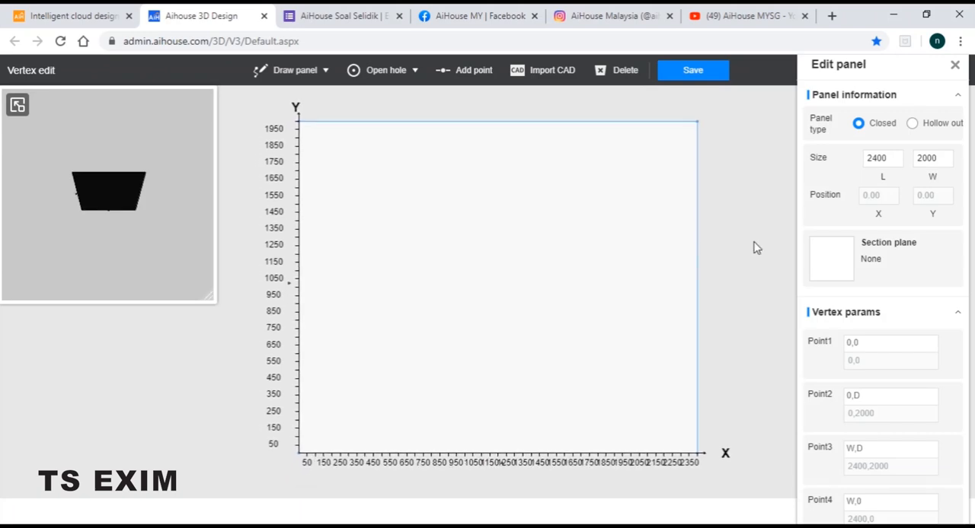
Cut two 1100 × 900 mm rectangular holes in the panel's left half, starting at X 50, with Y positions 1050 and 50
left_click(366, 72)
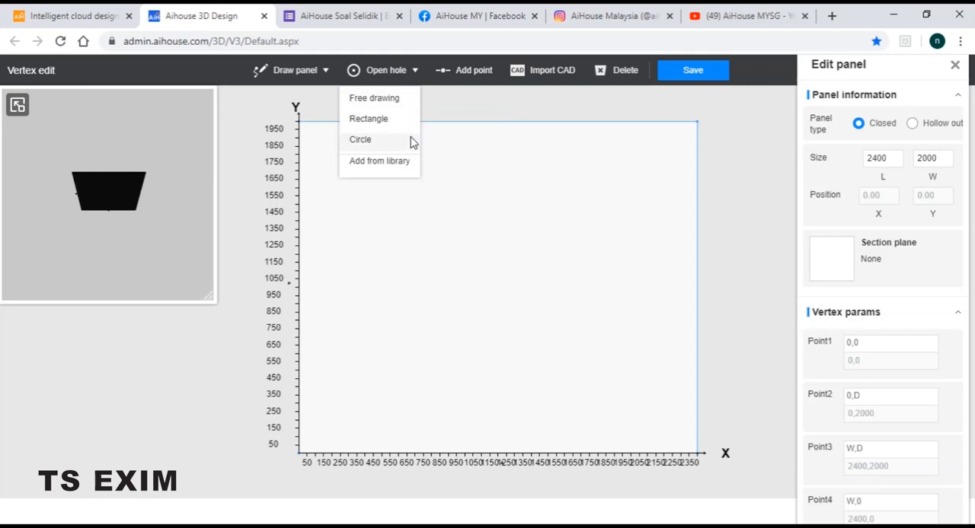
left_click(371, 120)
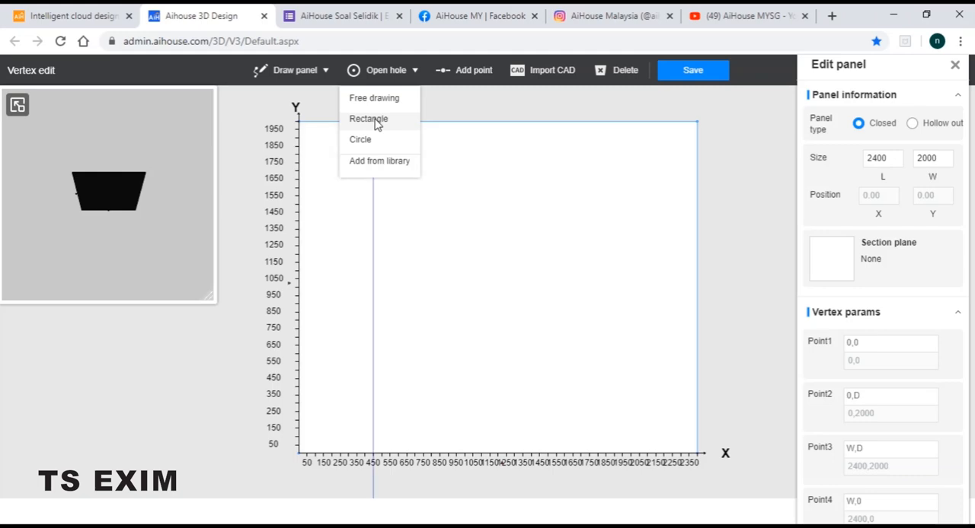
left_click(307, 130)
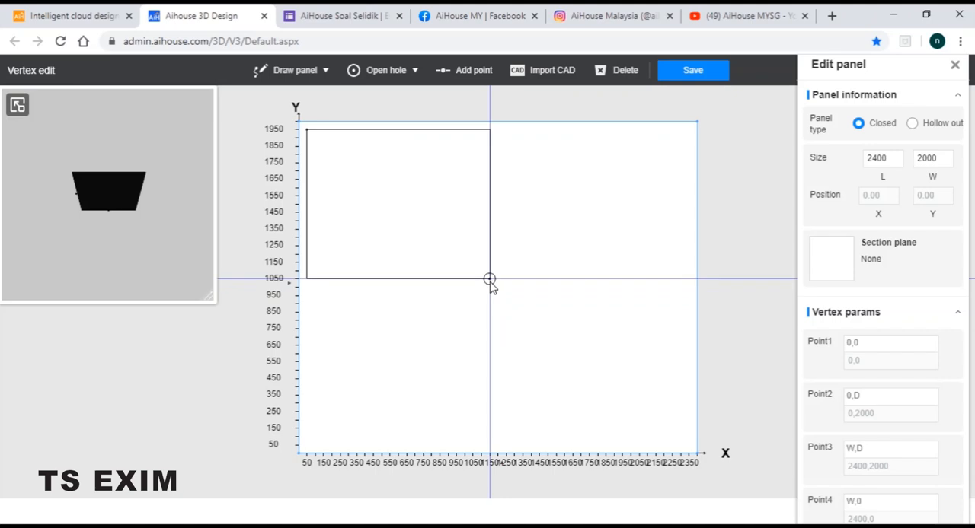
left_click(490, 280)
left_click(387, 76)
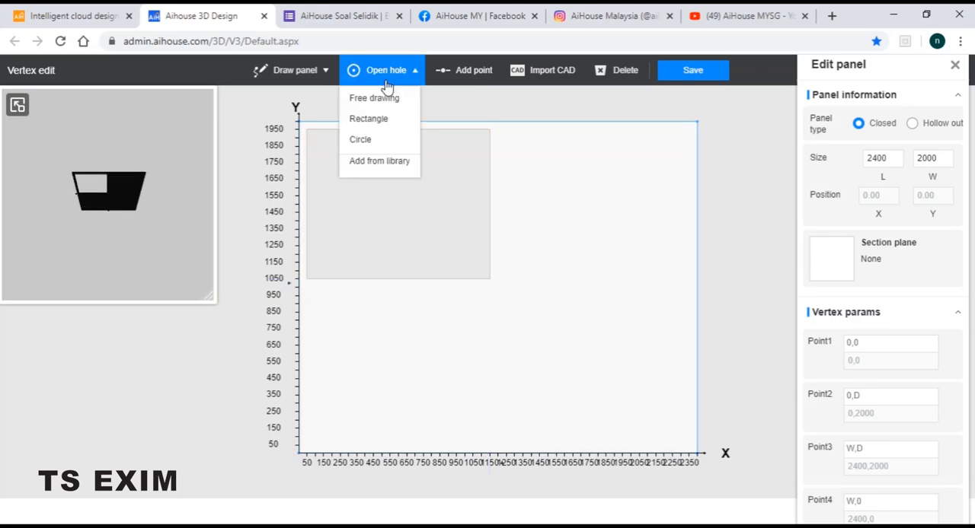
left_click(385, 124)
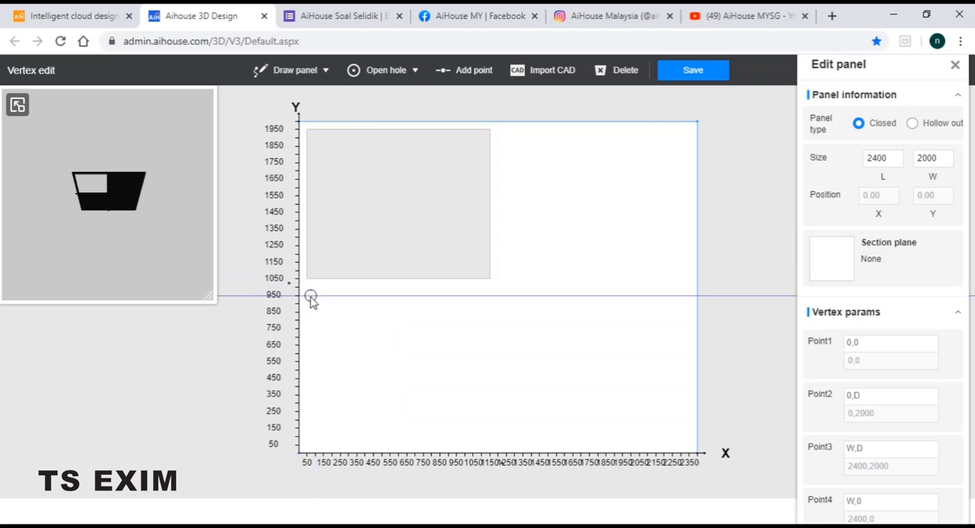
left_click(490, 445)
Cut two 1100 × 900 mm rectangular holes in the panel's right half, starting at X 1250, with Y positions 1050 and 50
left_click(386, 70)
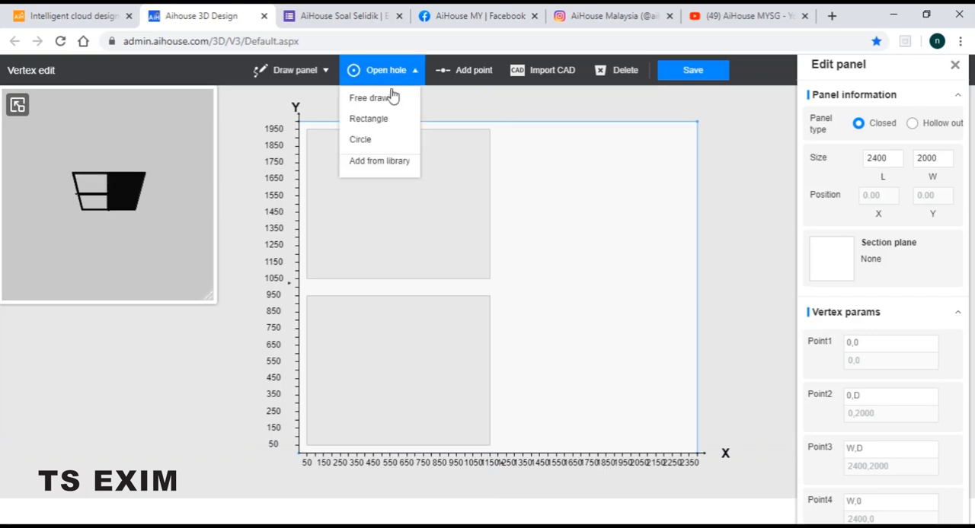
left_click(506, 130)
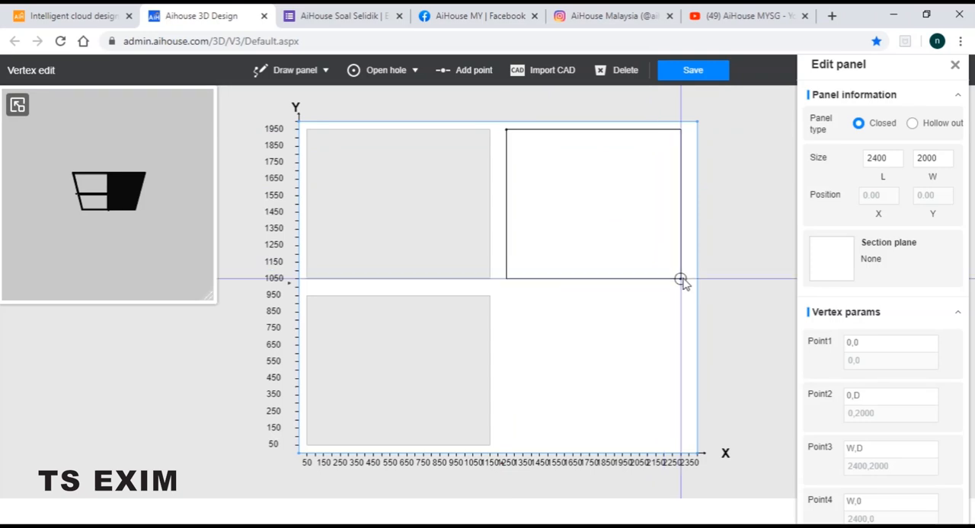
left_click(688, 279)
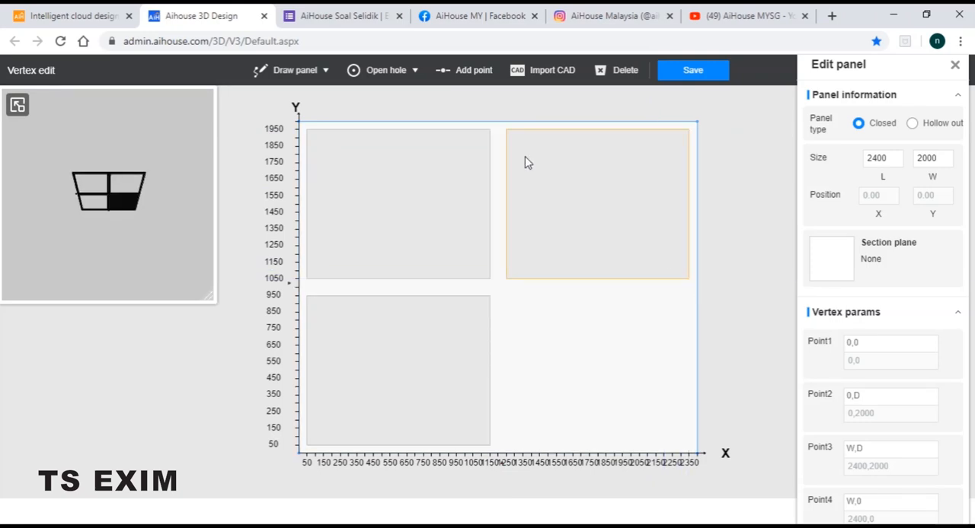
mouse_move(384, 70)
left_click(389, 123)
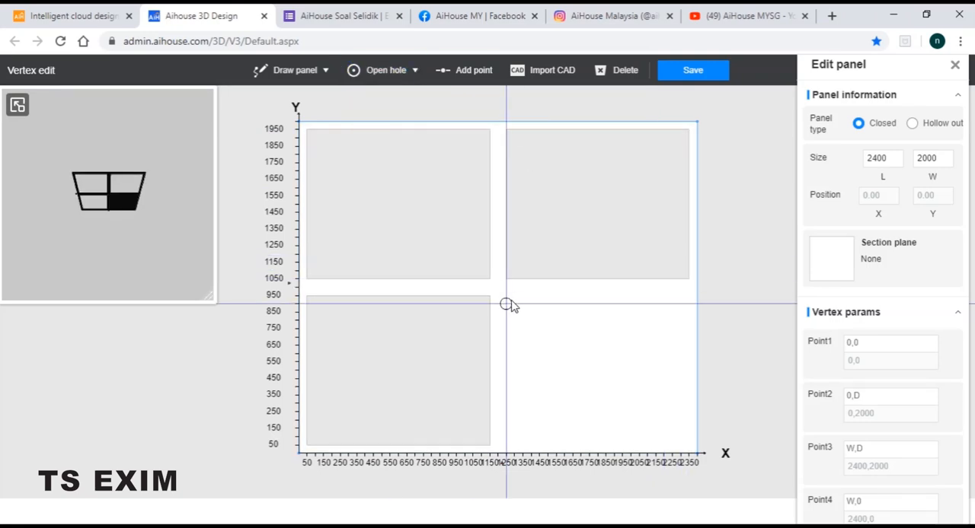
left_click(506, 296)
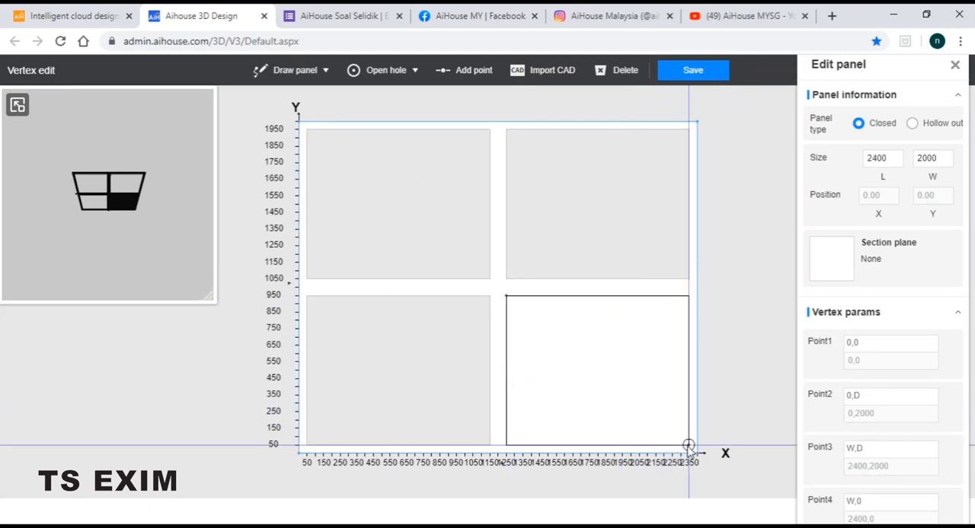
left_click(689, 445)
Examine the size and position of each of the four rectangular holes to compare them
left_click(631, 233)
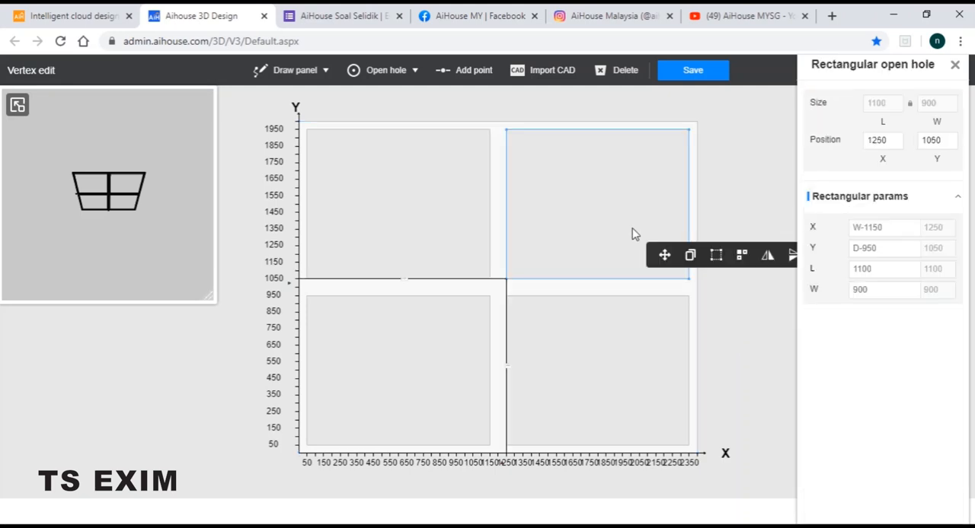
left_click(437, 198)
left_click(412, 335)
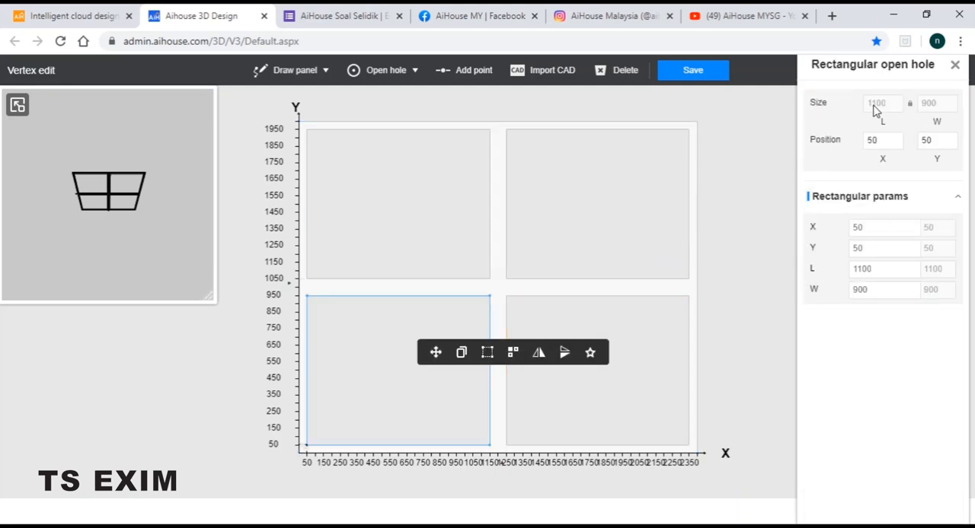
left_click(669, 317)
left_click(636, 211)
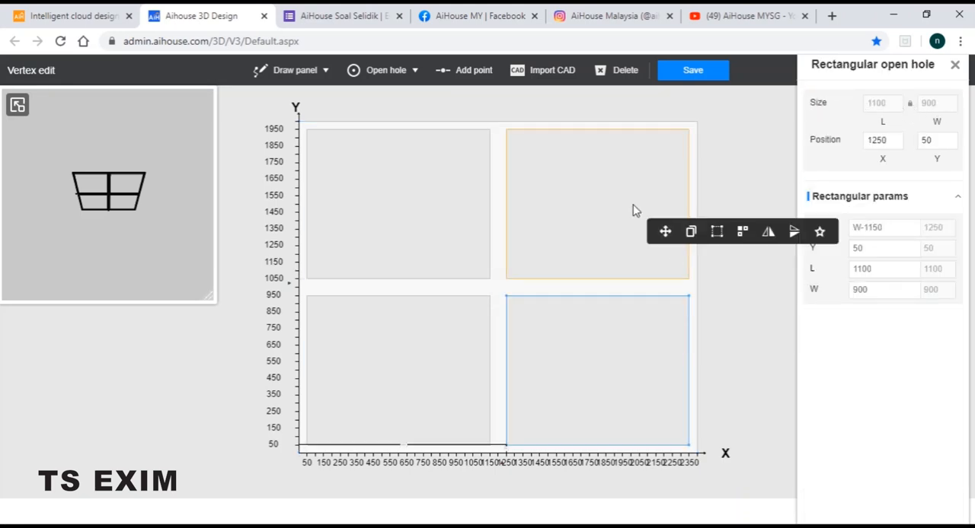
left_click(429, 215)
left_click(429, 330)
left_click(563, 211)
left_click(613, 336)
left_click(596, 176)
left_click(355, 187)
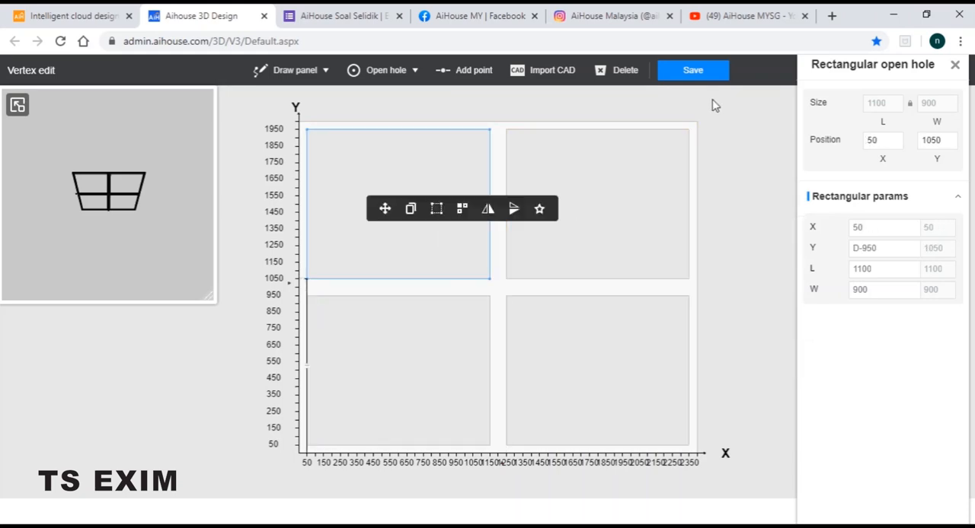
Save the panel with its four holes and return to the room to view it in the wall opening
left_click(695, 76)
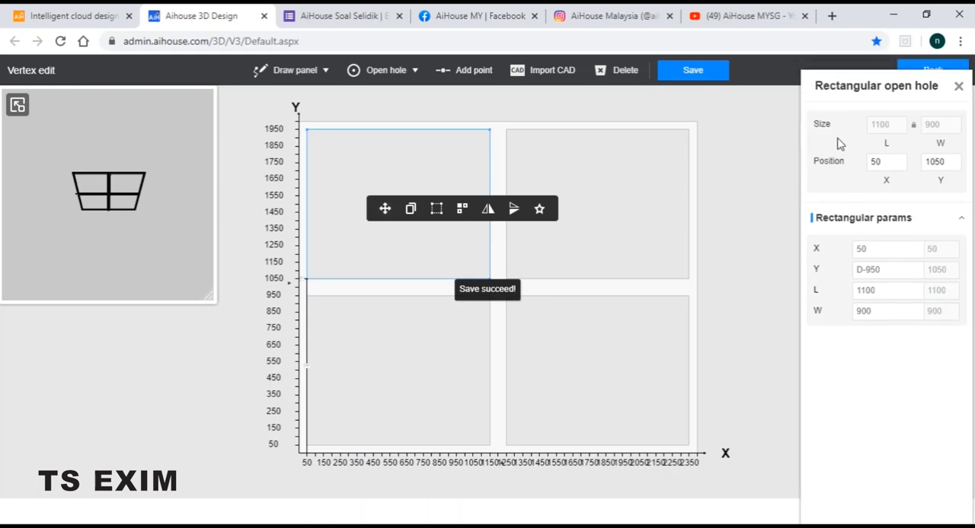
left_click(933, 71)
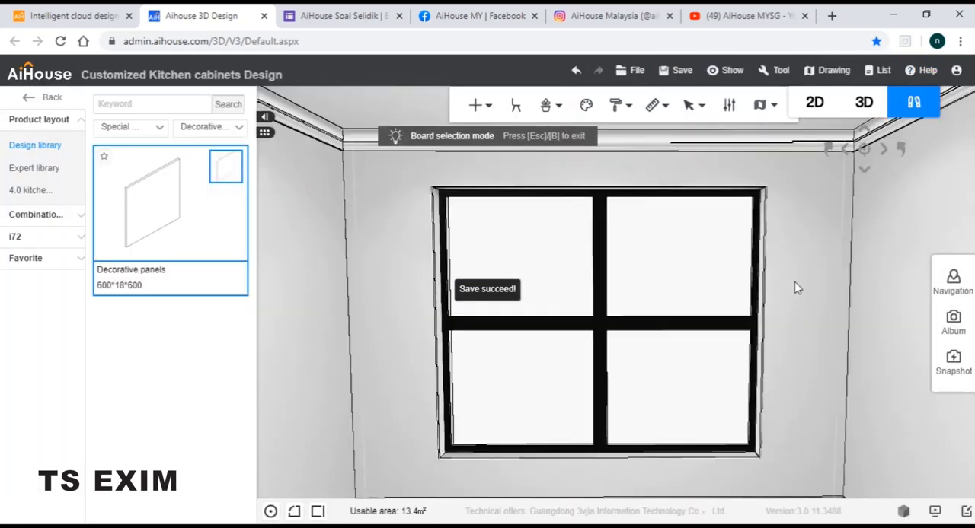
scroll(793, 264, "down", 2)
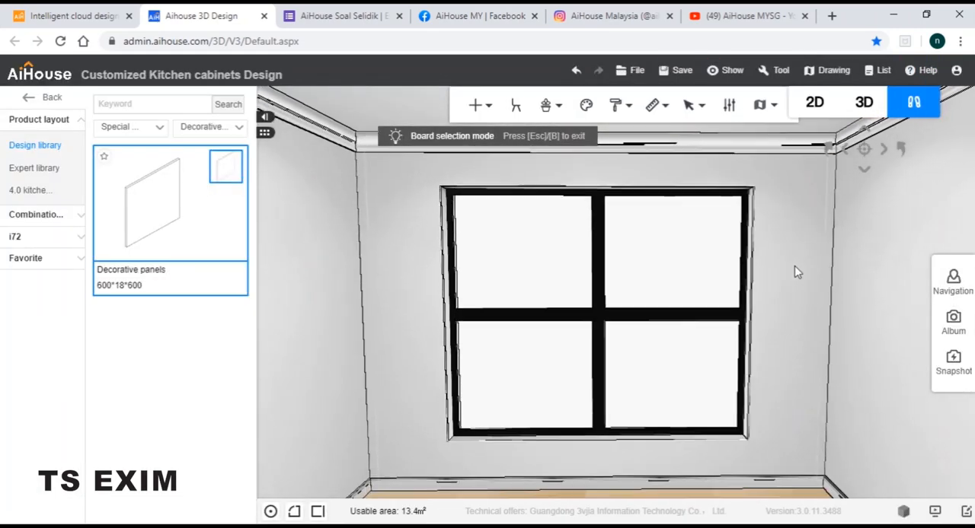
scroll(795, 269, "up", 3)
left_click_drag(796, 269, 797, 273)
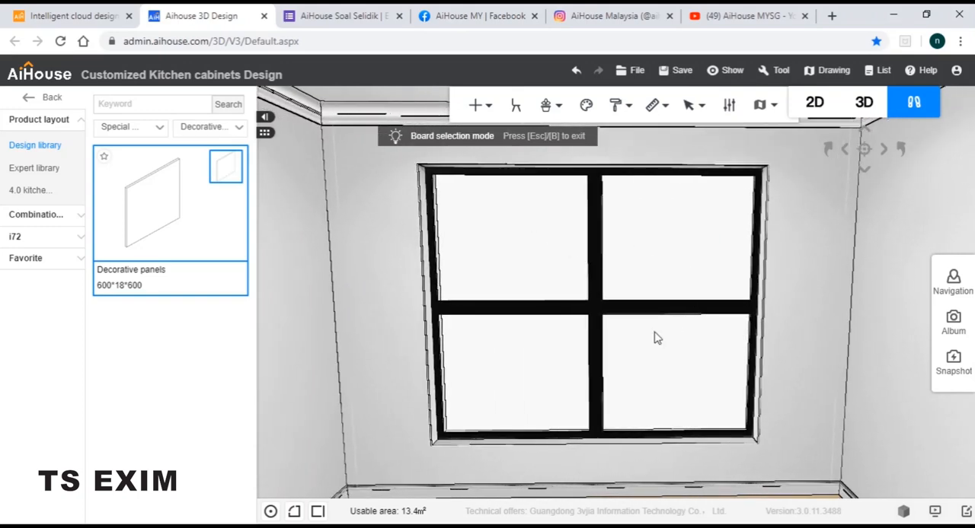
left_click_drag(531, 335, 533, 343)
left_click_drag(504, 240, 505, 241)
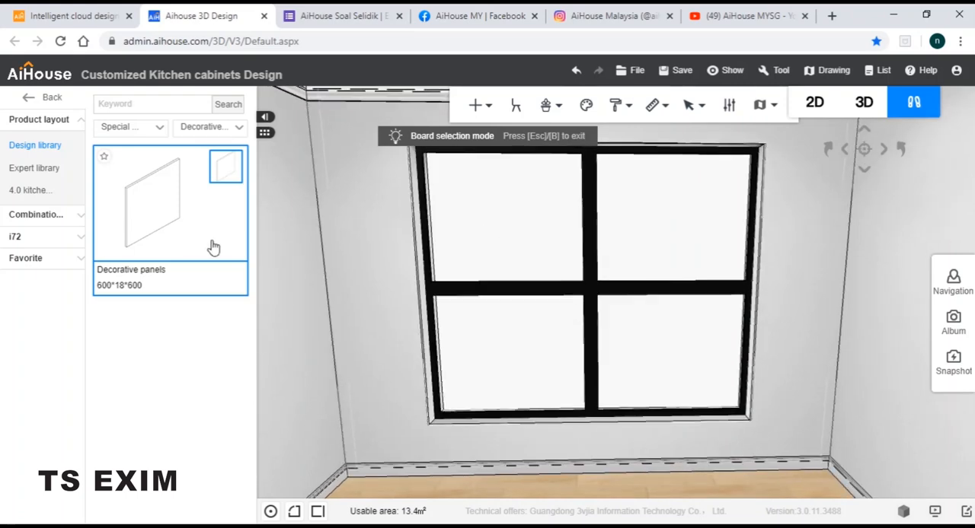
Place another decorative panel in front of the black frame and set its width to 1100 mm and height to 900 mm
left_click(504, 449)
double_click(843, 191)
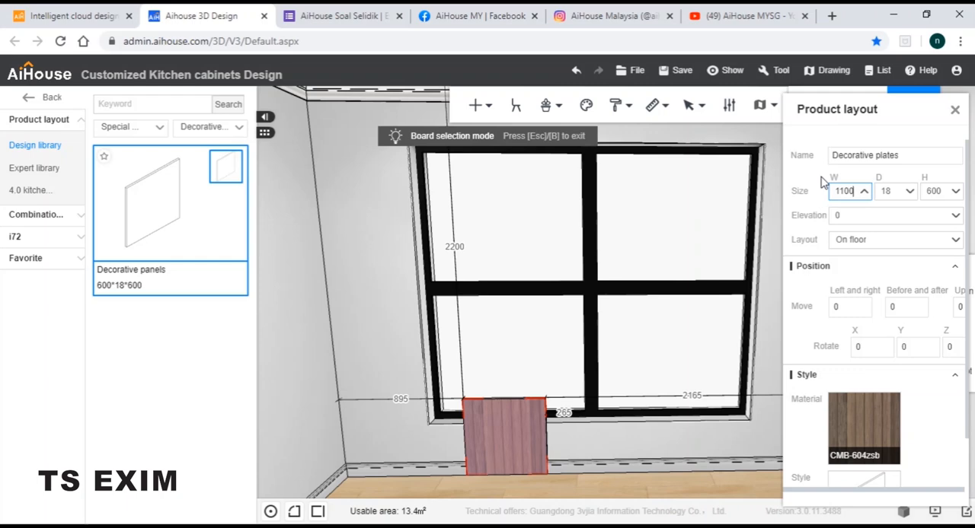
key("Return")
double_click(941, 192)
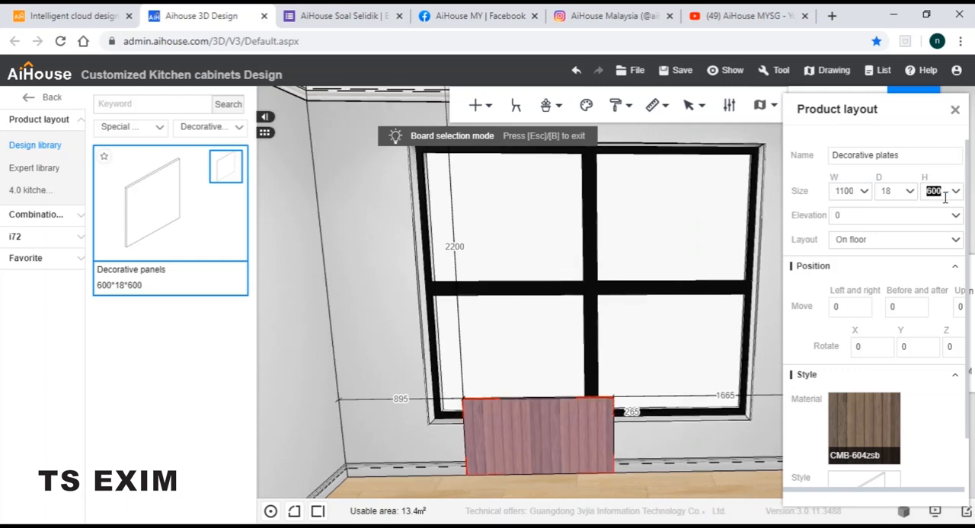
type("900")
key("Return")
Set the new decorative panel's elevation to 450 mm
left_click(843, 215)
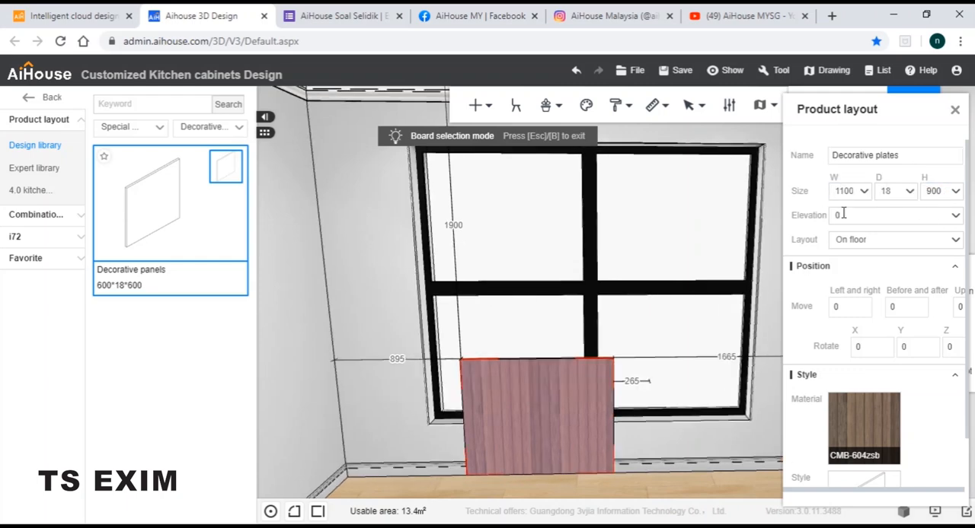
type("450")
key("Return")
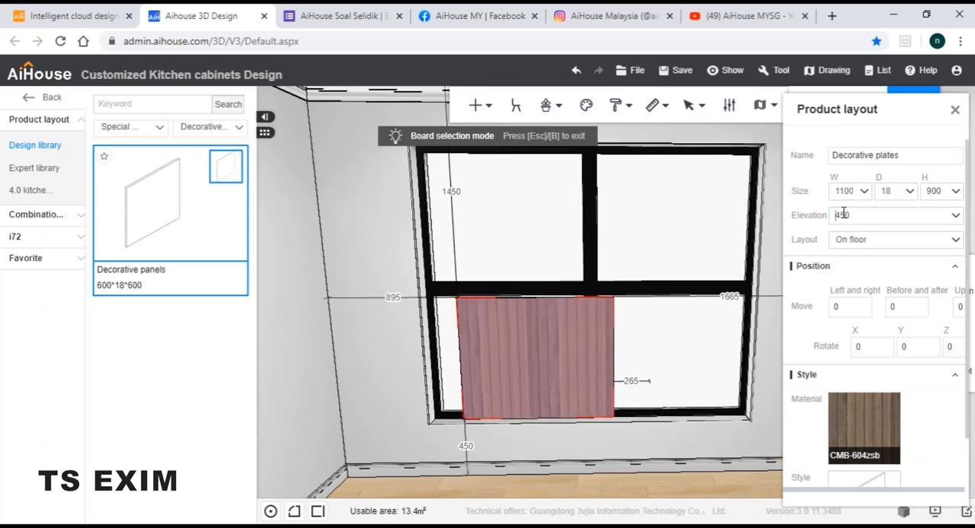
Apply the Jade glass material from the universal library's glass materials to the 1100 × 900 mm decorative panel
left_click(567, 353)
mouse_move(850, 347)
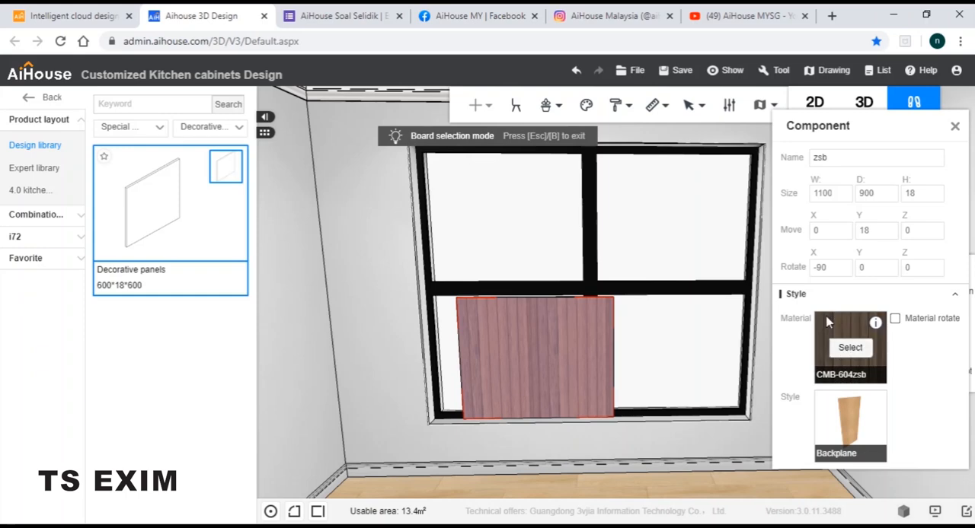
left_click(851, 352)
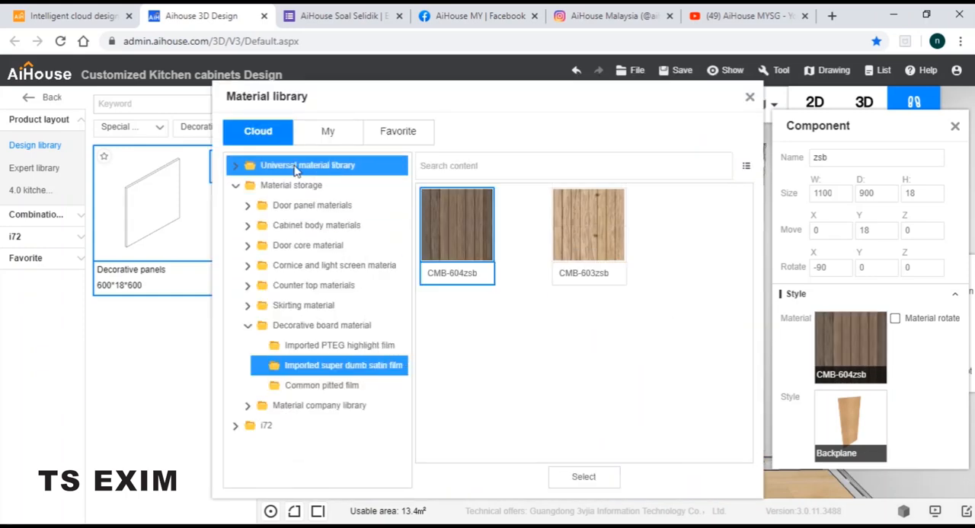
left_click(237, 166)
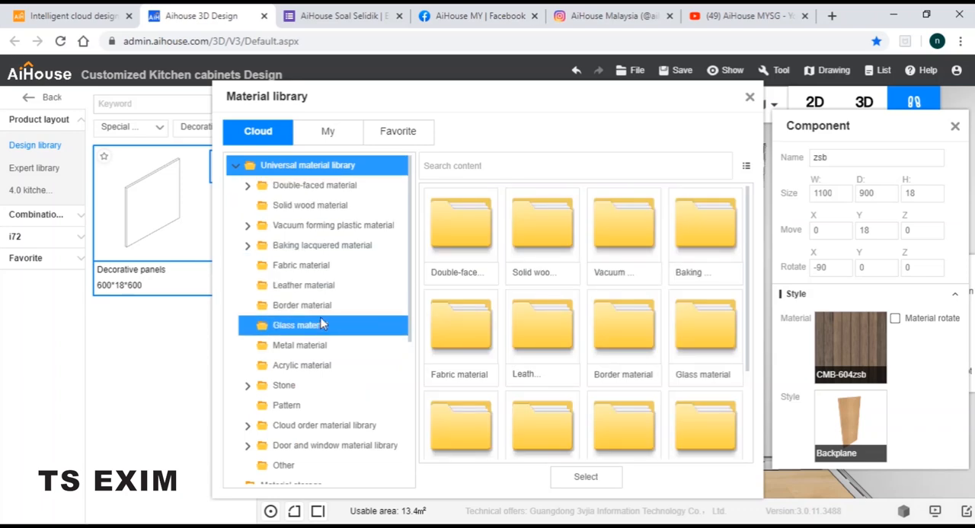
left_click(309, 327)
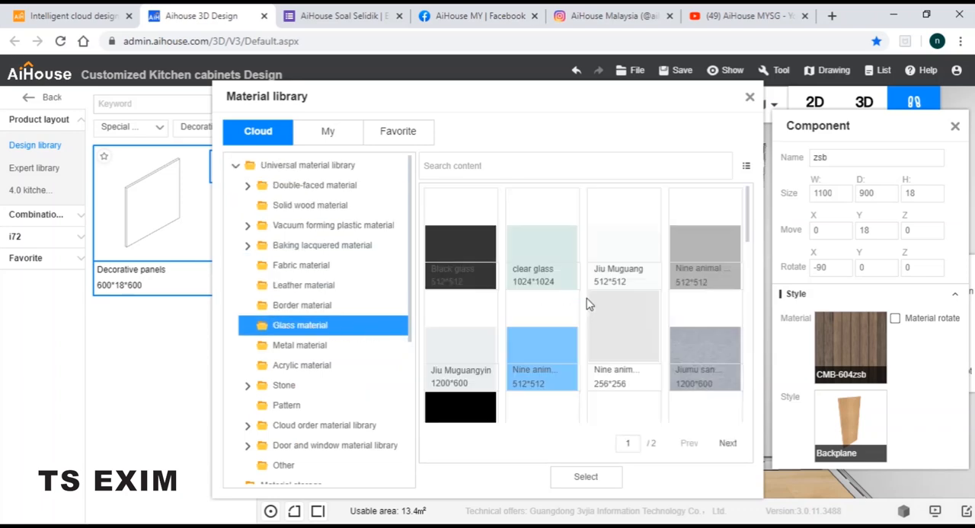
scroll(589, 294, "down", 10)
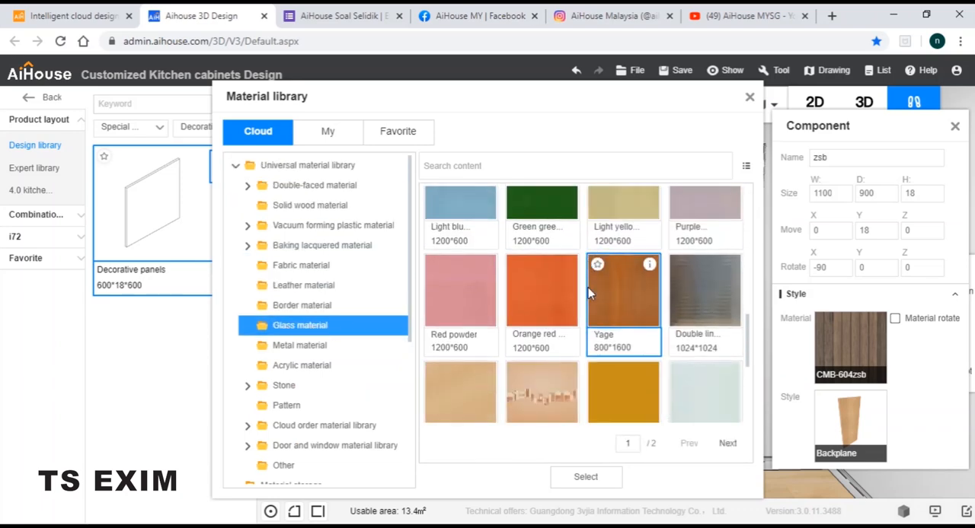
left_click(533, 296)
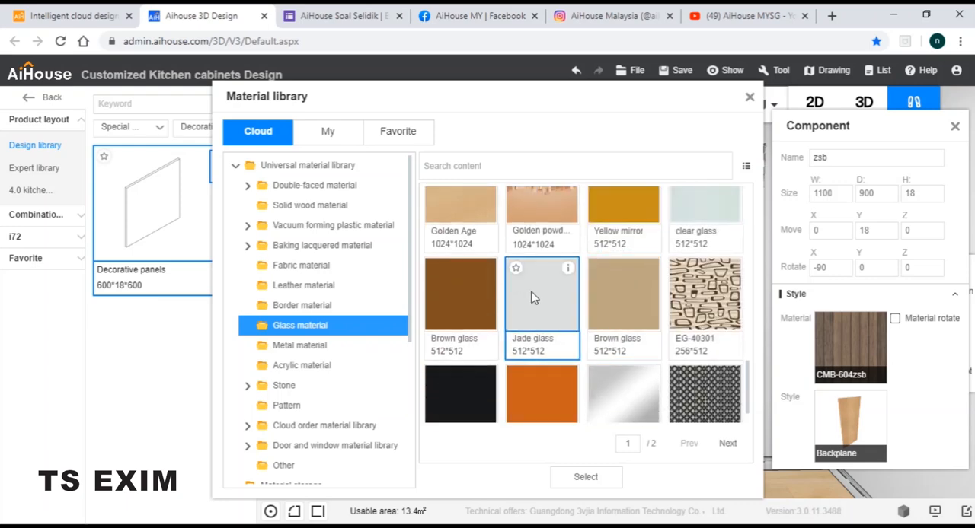
left_click(586, 478)
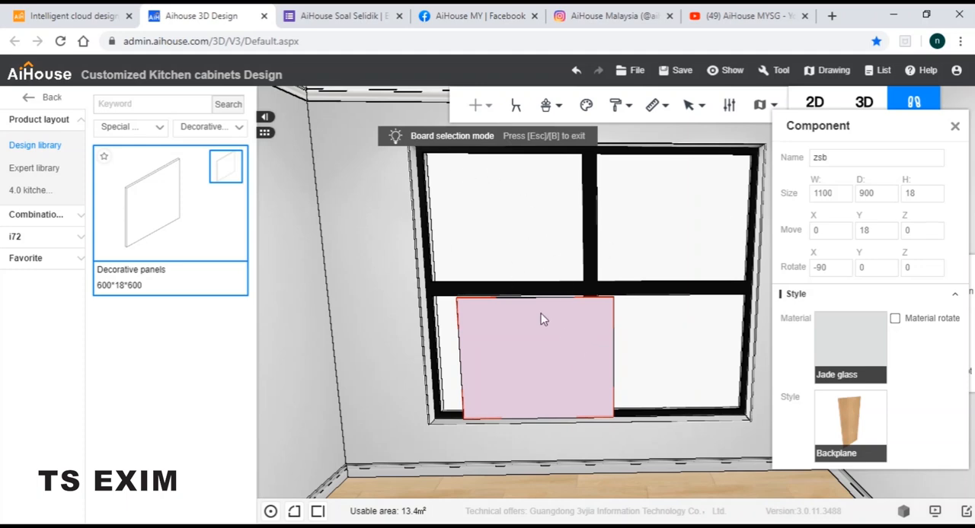
Move the glass panel up and sideways to fit the frame's upper-left hole, at an elevation of 1449 mm
left_click(547, 340)
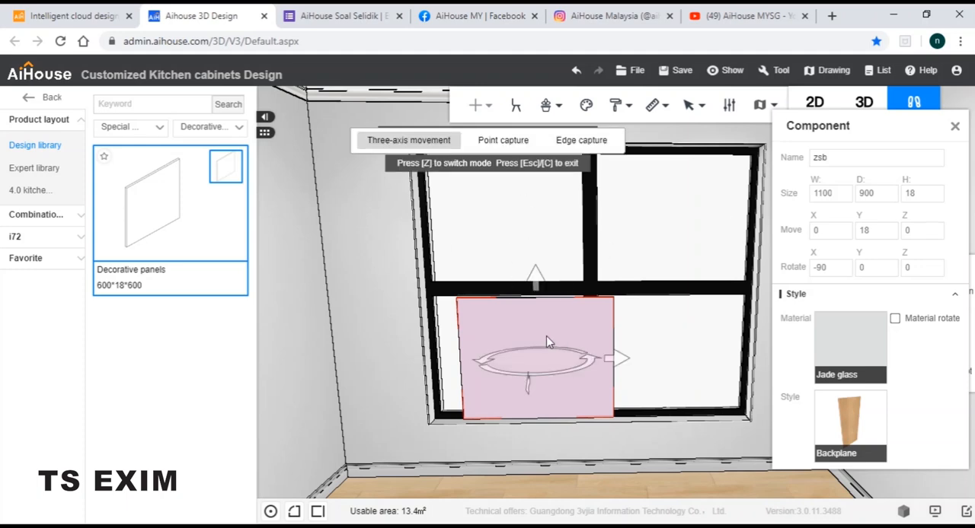
left_click_drag(554, 251, 554, 244)
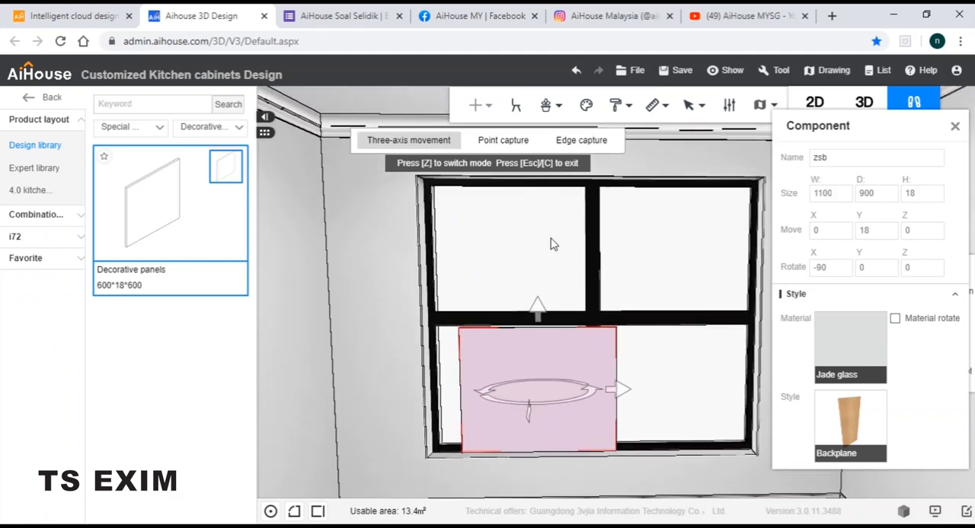
left_click_drag(540, 311, 540, 192)
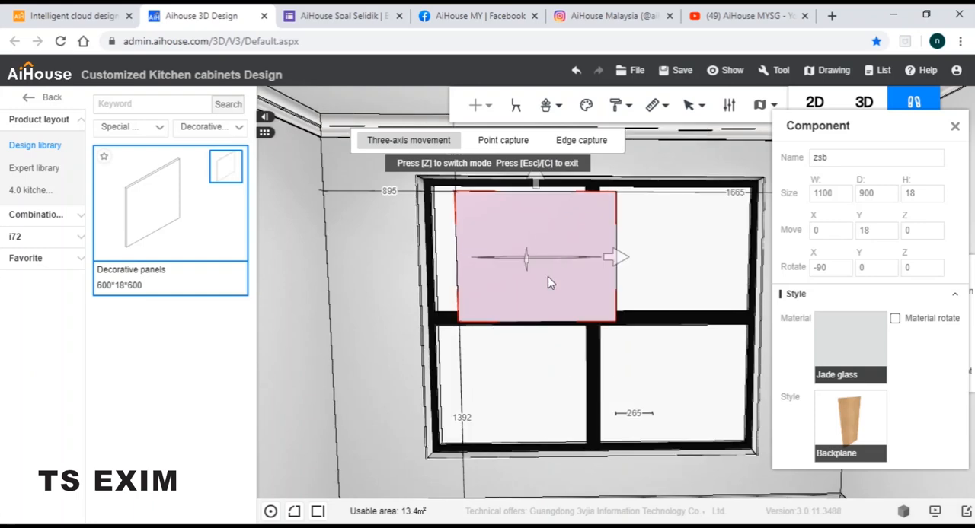
middle_click_drag(541, 223, 555, 258)
left_click_drag(537, 236, 539, 230)
left_click_drag(617, 314, 592, 322)
left_click_drag(529, 325, 533, 320)
left_click_drag(611, 385, 624, 271)
left_click_drag(591, 235, 589, 233)
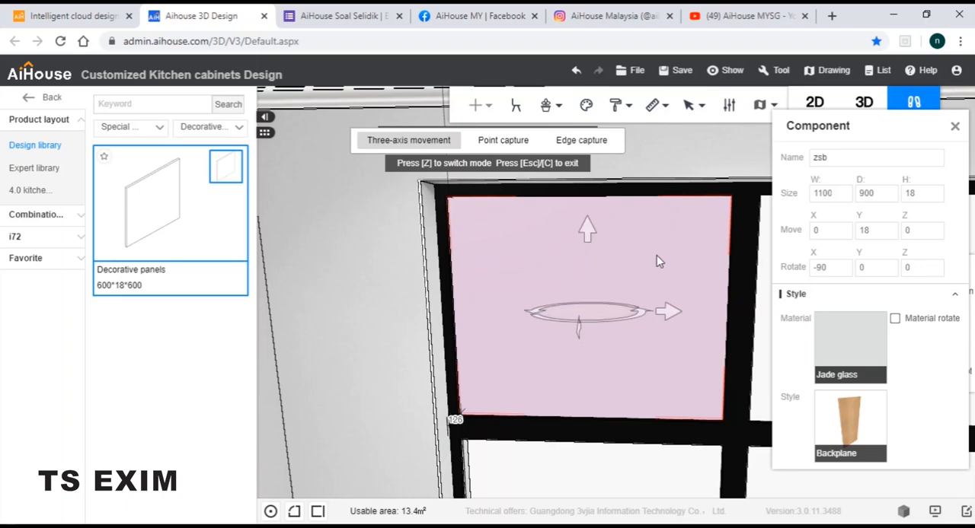
scroll(629, 256, "down", 3)
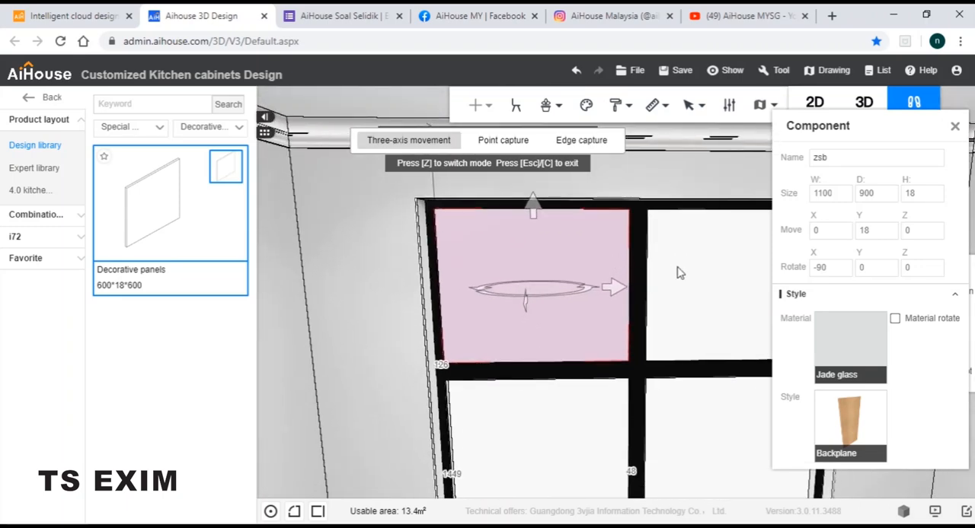
key("Escape")
scroll(682, 285, "down", 2)
left_click_drag(682, 285, 609, 299)
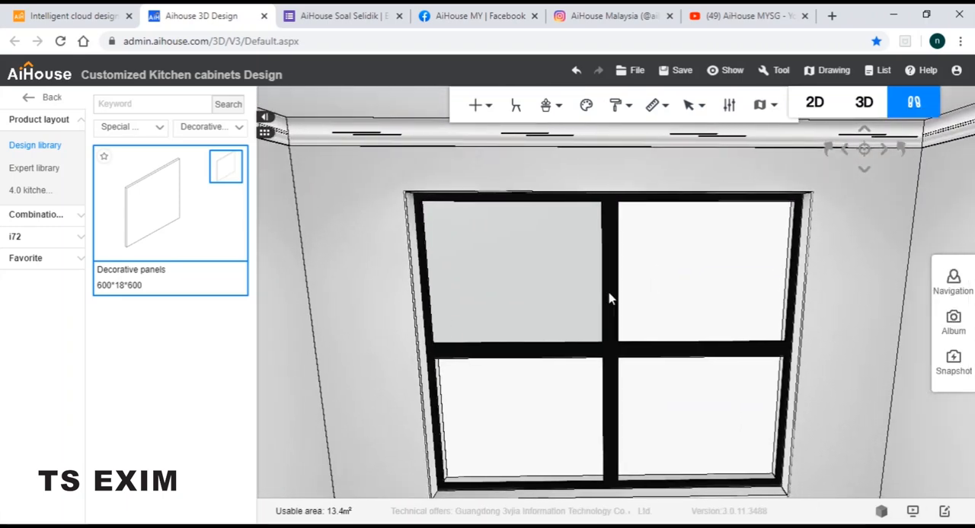
Copy the upper-left glass panel sideways and shift the copy to fill the frame's upper-right hole
left_click(546, 268)
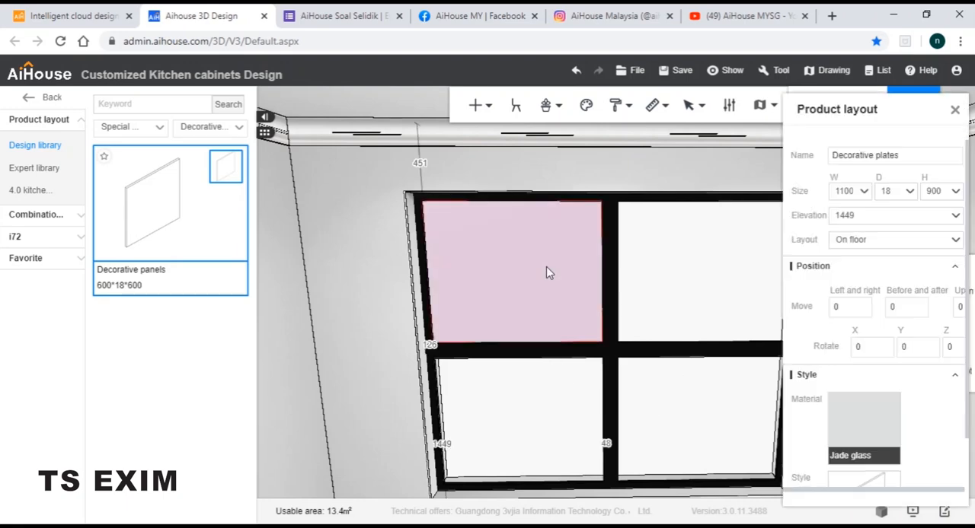
left_click_drag(570, 256, 543, 268)
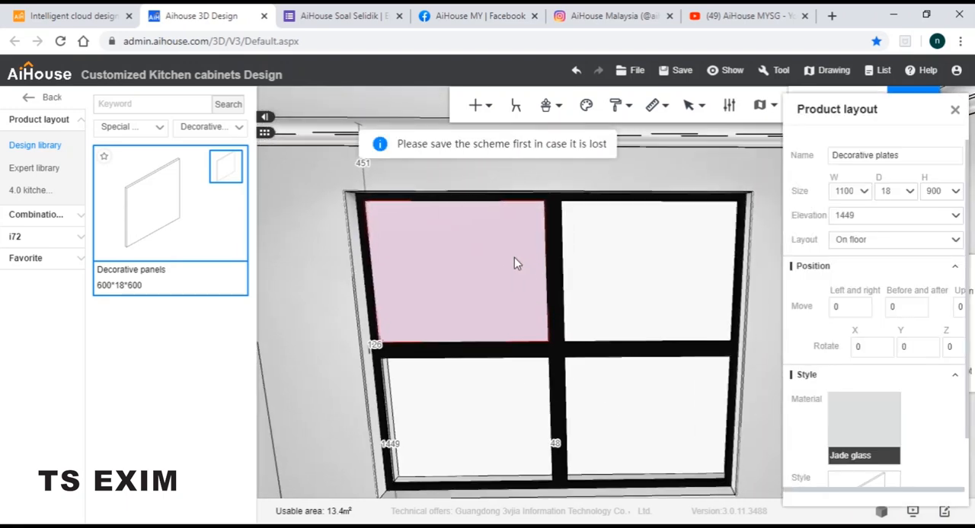
left_click(533, 264)
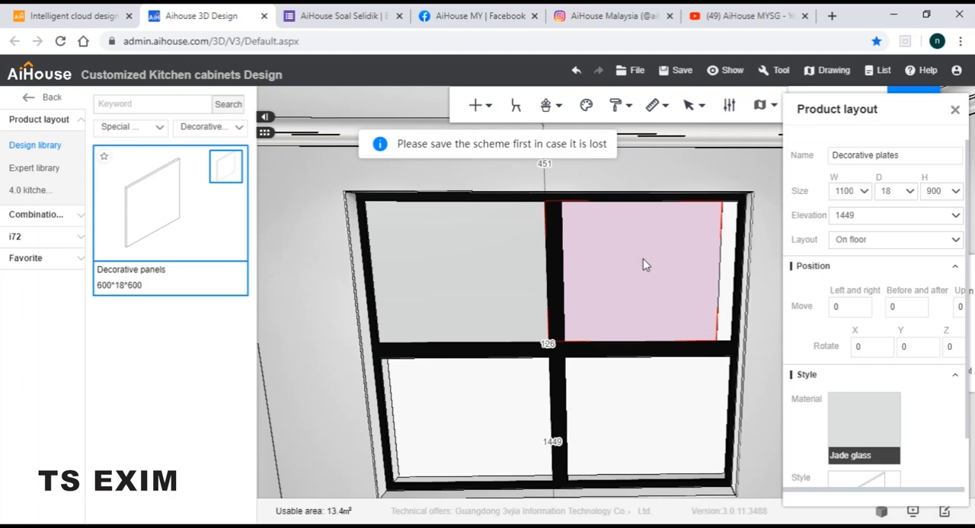
left_click_drag(683, 268, 578, 256)
key("m")
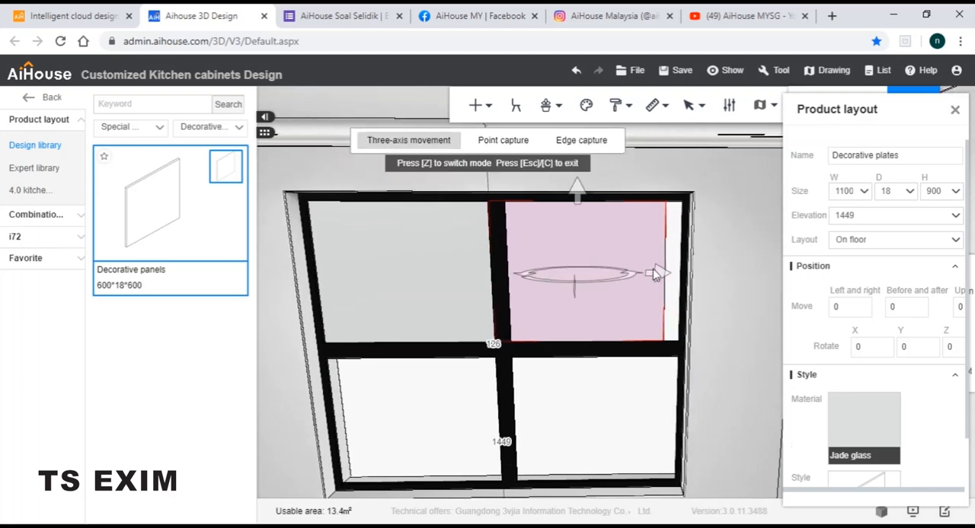
left_click_drag(664, 281, 678, 290)
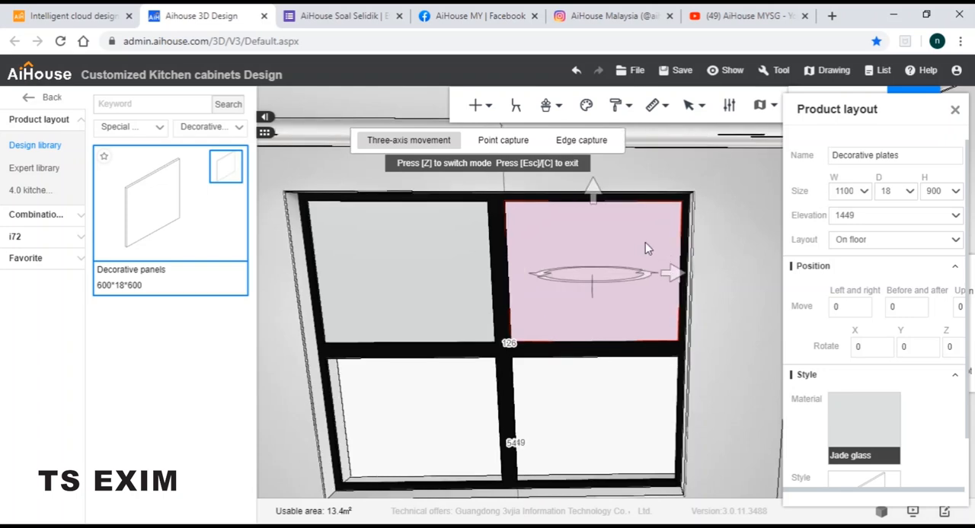
Make another copy of the glass panel and move it into the frame's lower-left hole, at an elevation of 451 mm
key("ctrl+Right")
key("d")
left_click_drag(694, 204, 702, 352)
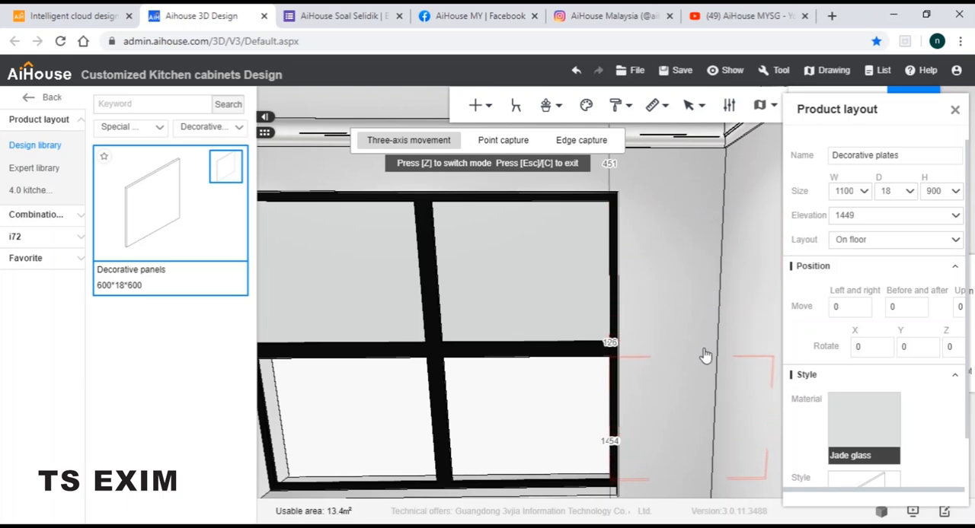
left_click_drag(771, 428, 426, 444)
middle_click_drag(447, 440, 597, 368)
left_click_drag(553, 386, 555, 389)
left_click_drag(473, 307, 473, 303)
left_click_drag(558, 387, 559, 391)
middle_click_drag(599, 366, 615, 332)
left_click_drag(576, 362, 580, 362)
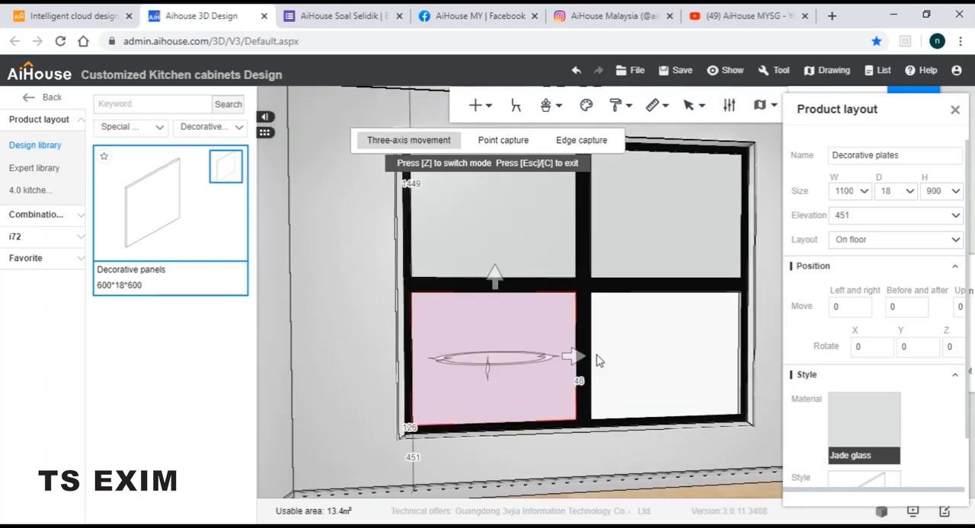
Copy the lower-left glass panel sideways, fit the copy into the lower-right hole, and finish moving to view the whole window
middle_click_drag(599, 360, 528, 349)
key("ctrl+Right")
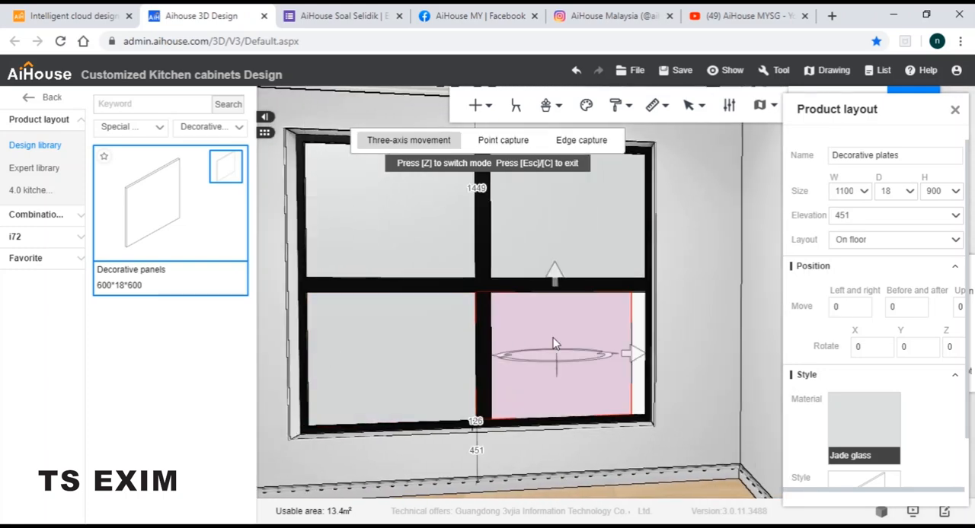
middle_click_drag(603, 332, 526, 326)
left_click_drag(565, 361, 571, 366)
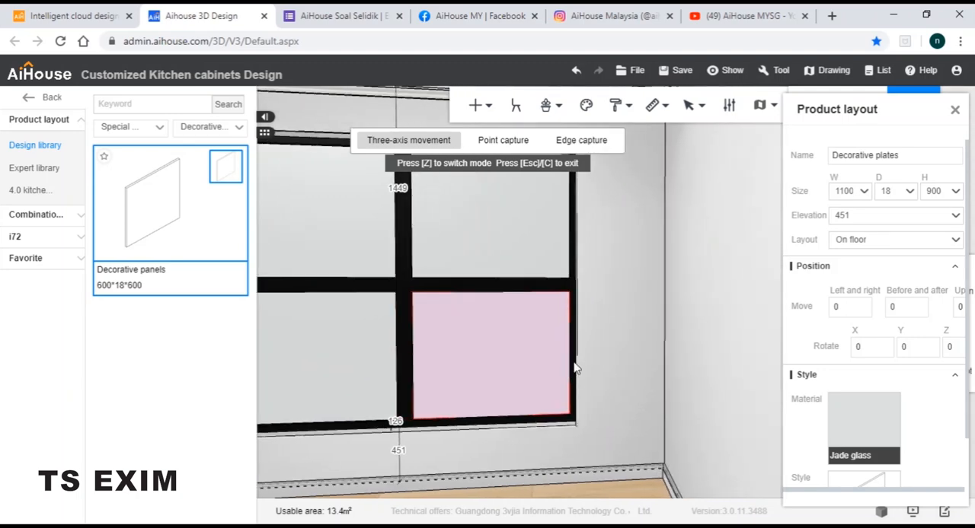
left_click(672, 333)
scroll(620, 312, "down", 3)
mouse_move(673, 334)
middle_mouse_down()
mouse_move(620, 312)
mouse_move(680, 325)
middle_mouse_up()
mouse_move(679, 319)
right_mouse_down()
mouse_move(681, 336)
mouse_move(695, 338)
mouse_move(680, 333)
right_mouse_up()
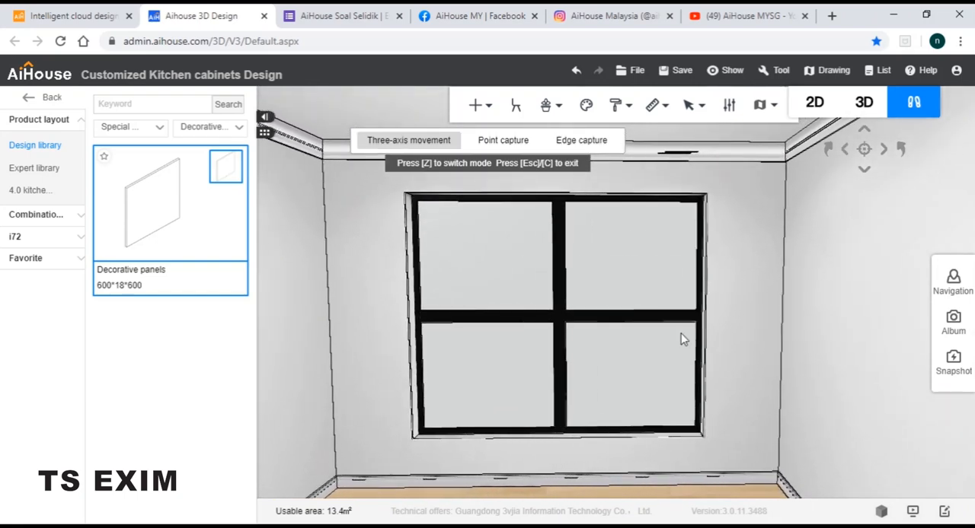
key("Escape")
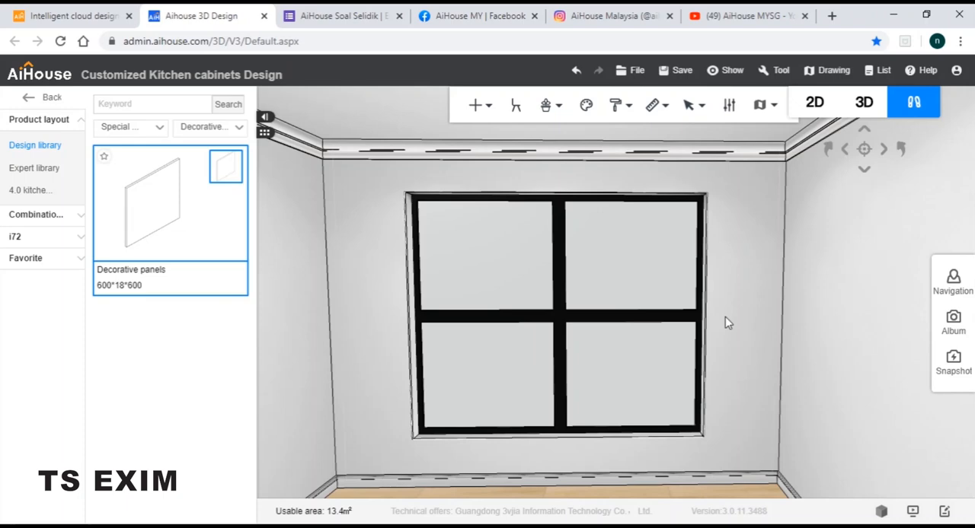
right_click_drag(725, 316, 737, 315)
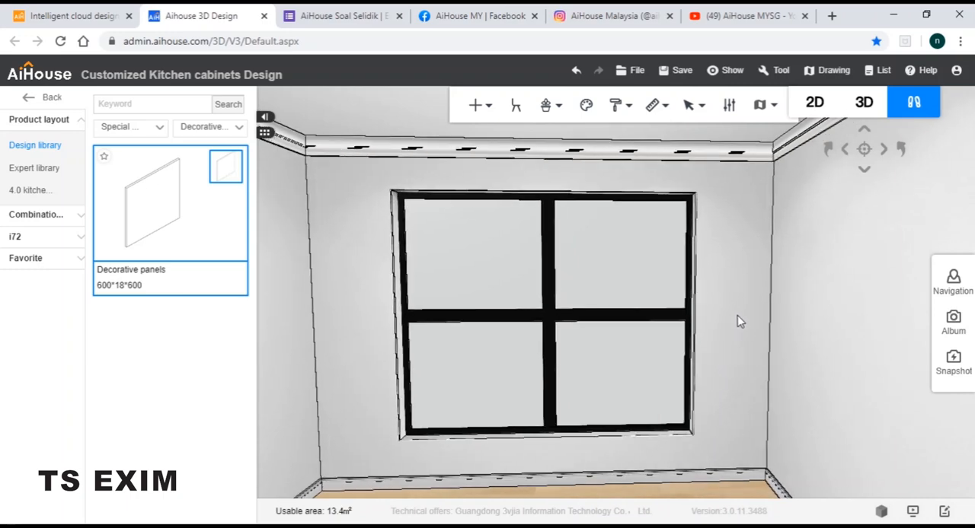